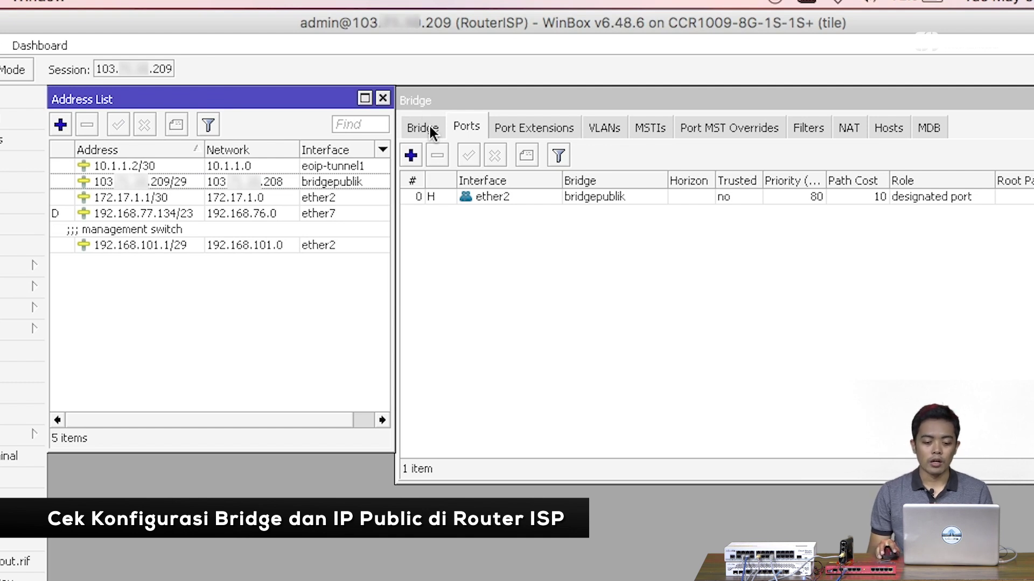
Review the bridge list and the bridge ports on the ISP router.
click(429, 126)
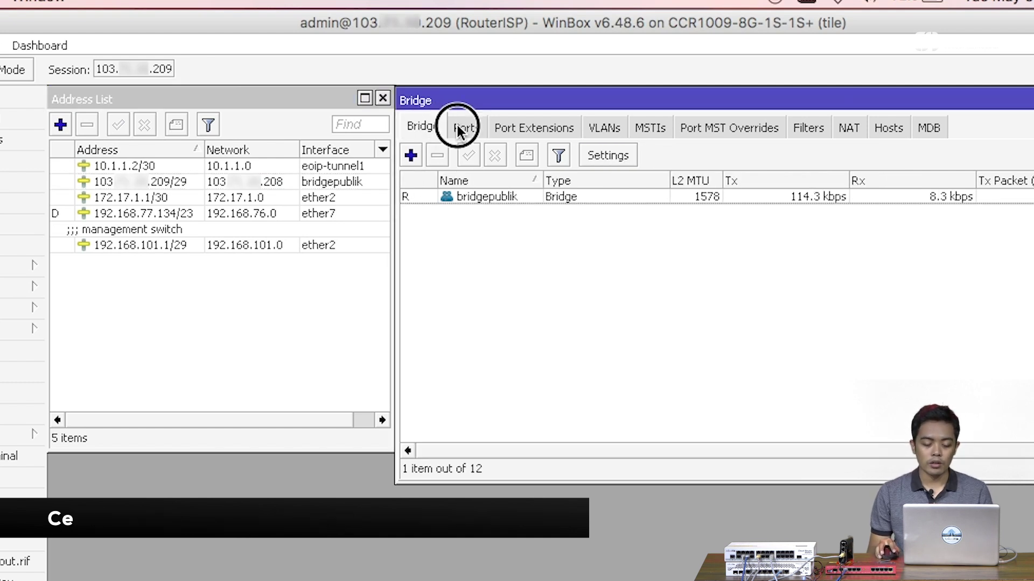
click(457, 125)
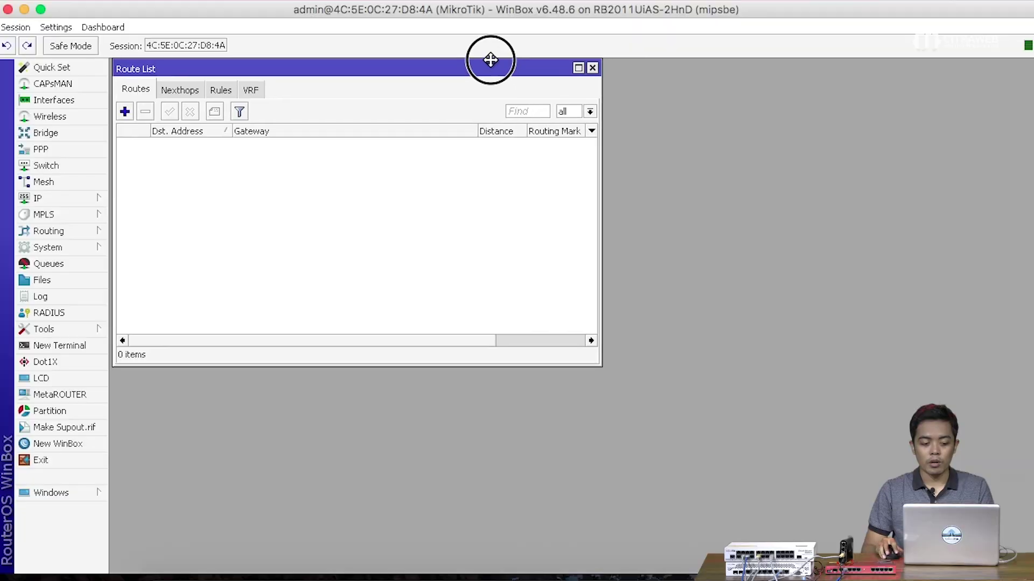
Start a new IP address entry on the RB2011 router, entering the public 103 address ending in .210/29.
click(80, 198)
click(152, 214)
drag(346, 109, 346, 183)
click(225, 203)
drag(503, 226, 345, 271)
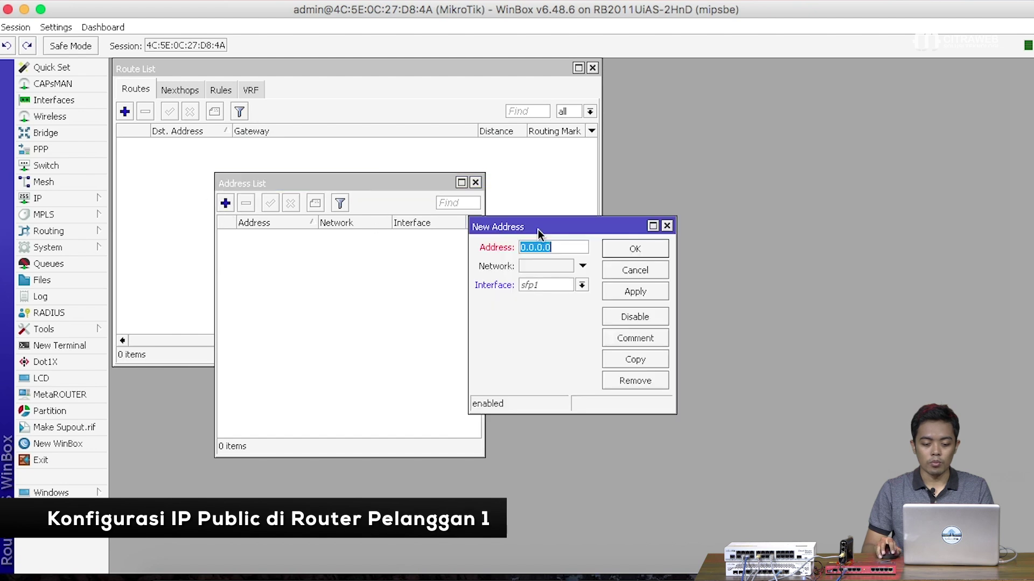
drag(435, 262, 389, 250)
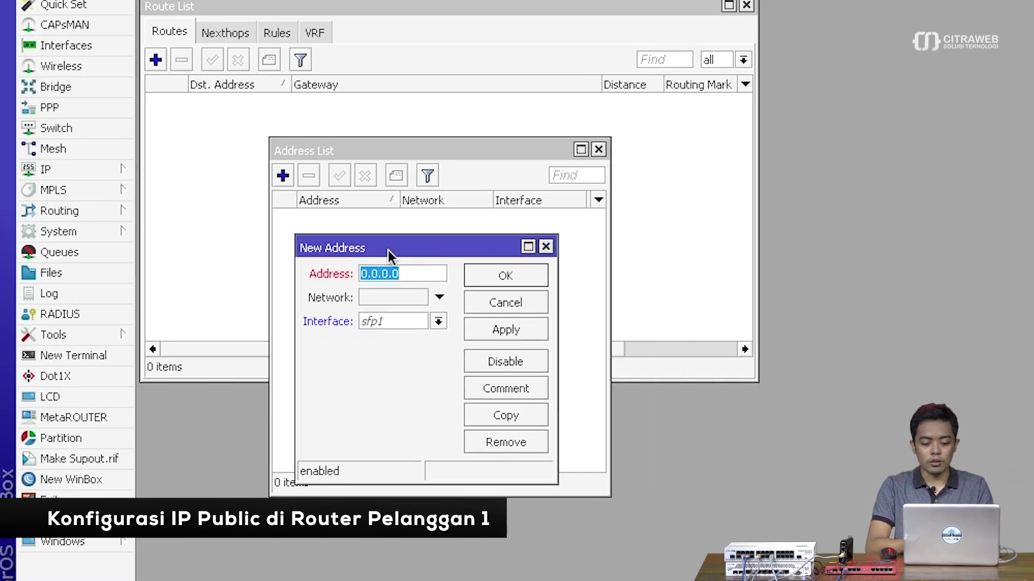
text(103.)
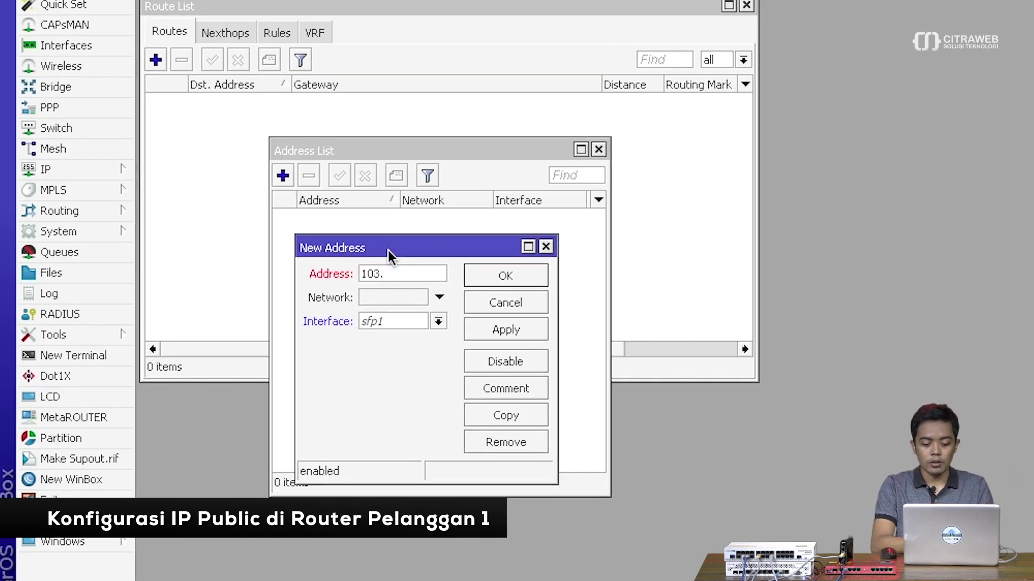
text(xx.xx.xx)
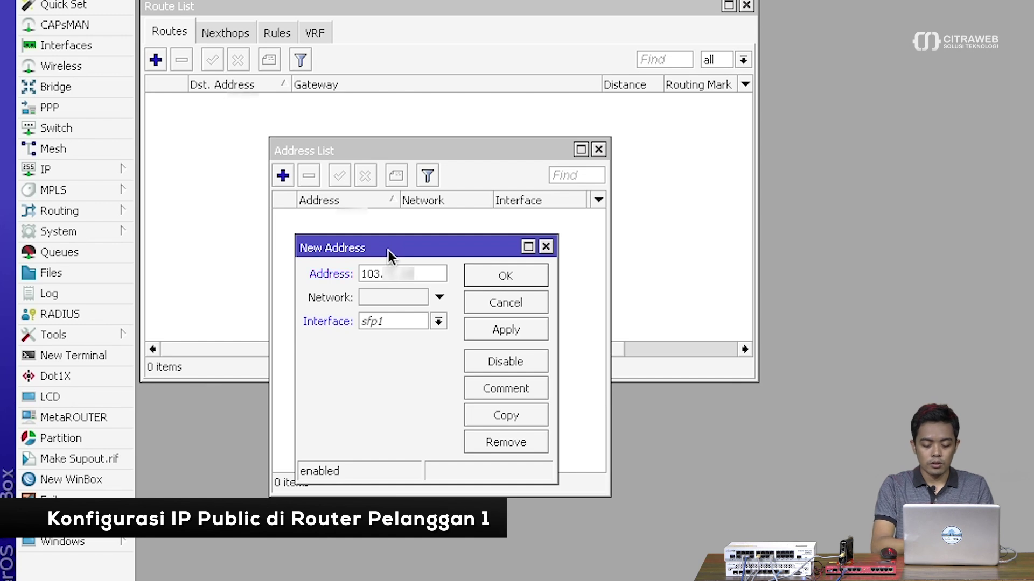
text(210/)
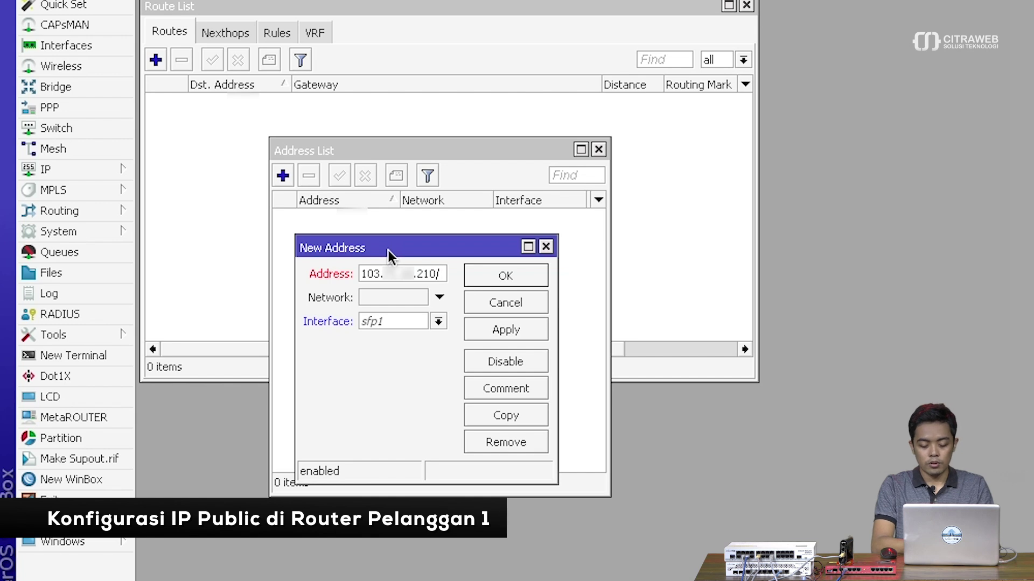
text(29)
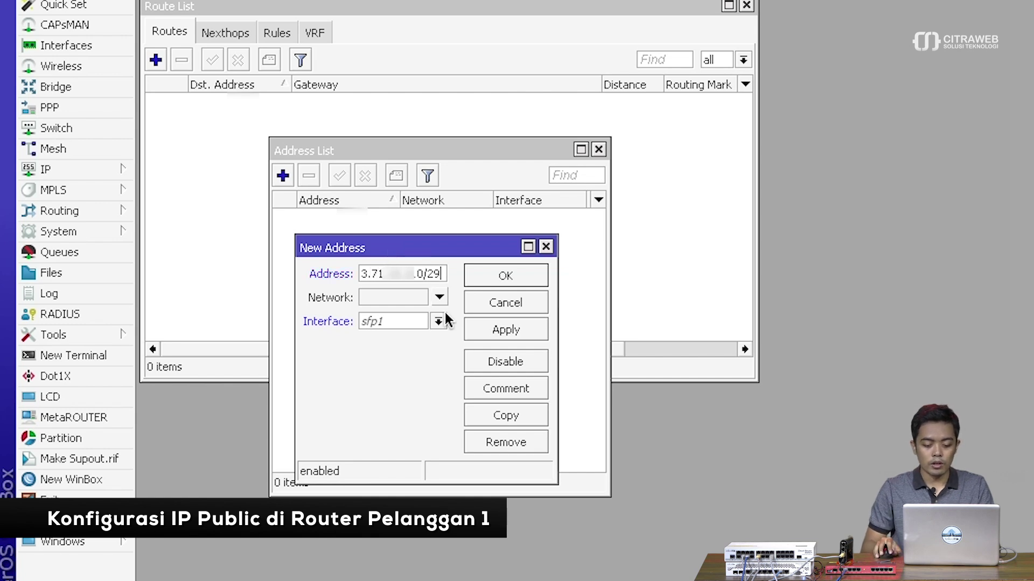
Widen the new address window, assign the address to interface ether2 and save it.
drag(554, 485, 779, 519)
click(567, 320)
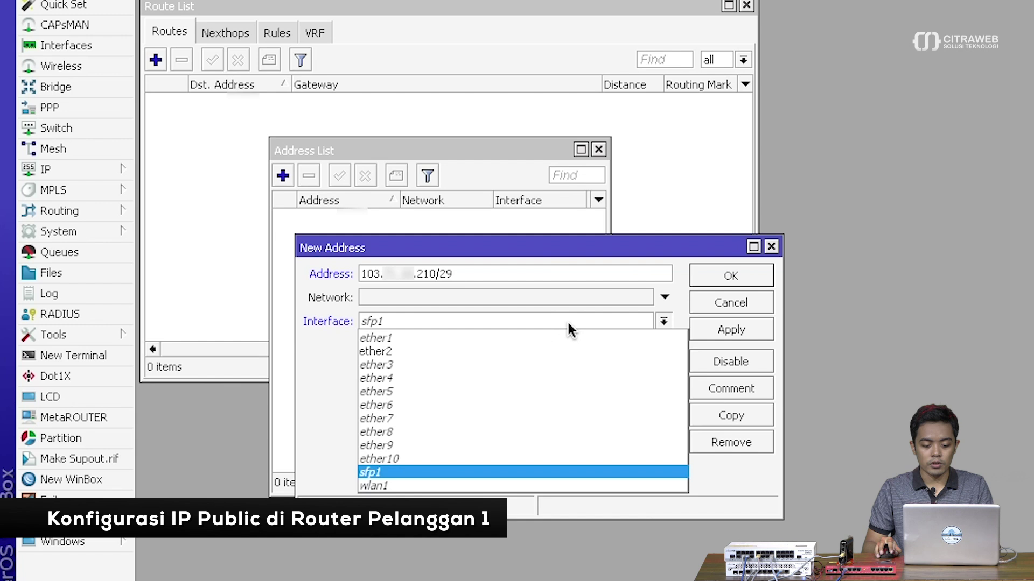
click(504, 351)
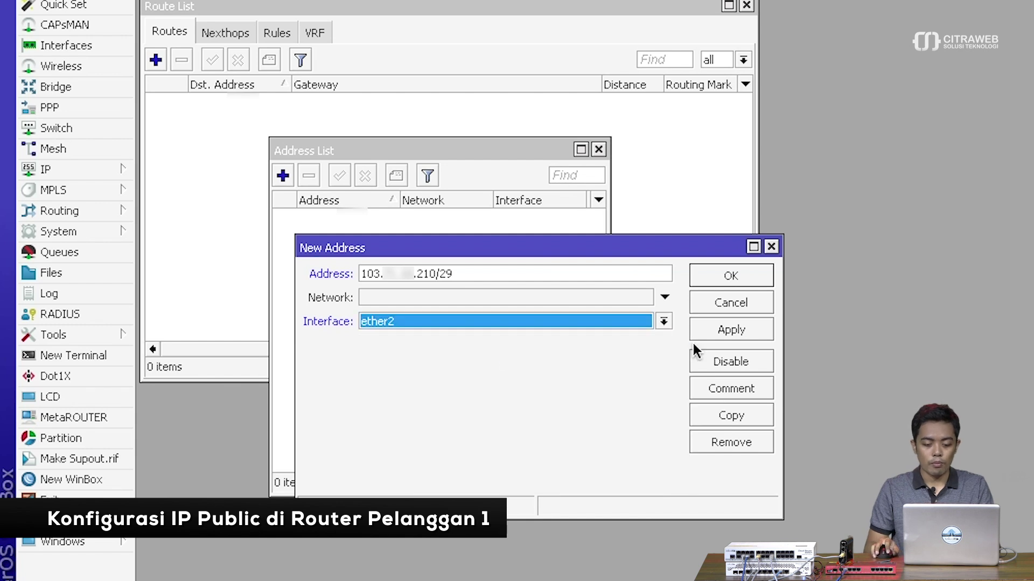
click(708, 326)
click(715, 280)
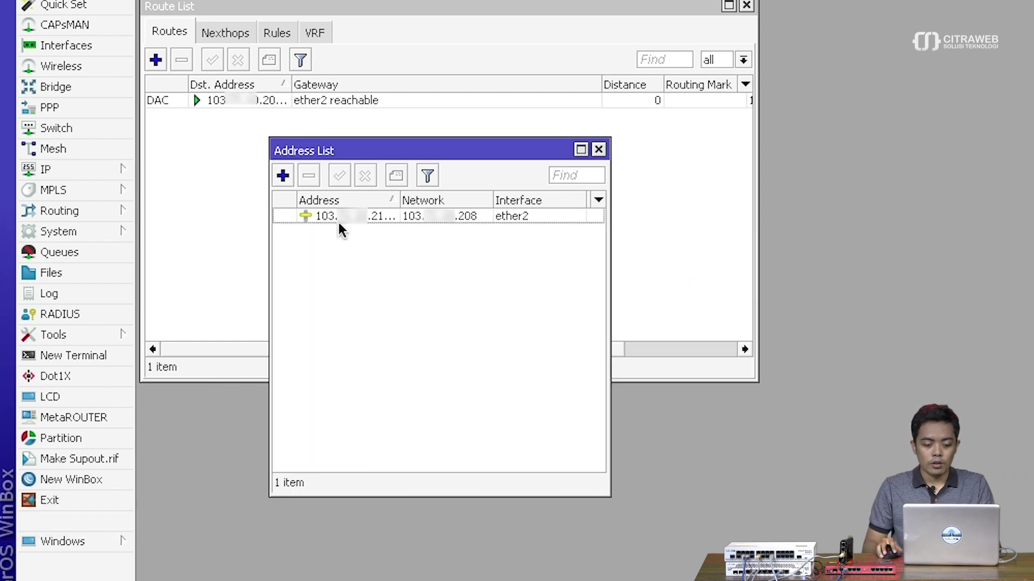
Add a default route for 0.0.0.0/0 through the ISP router's public 103 address ending in .209.
click(97, 170)
click(201, 120)
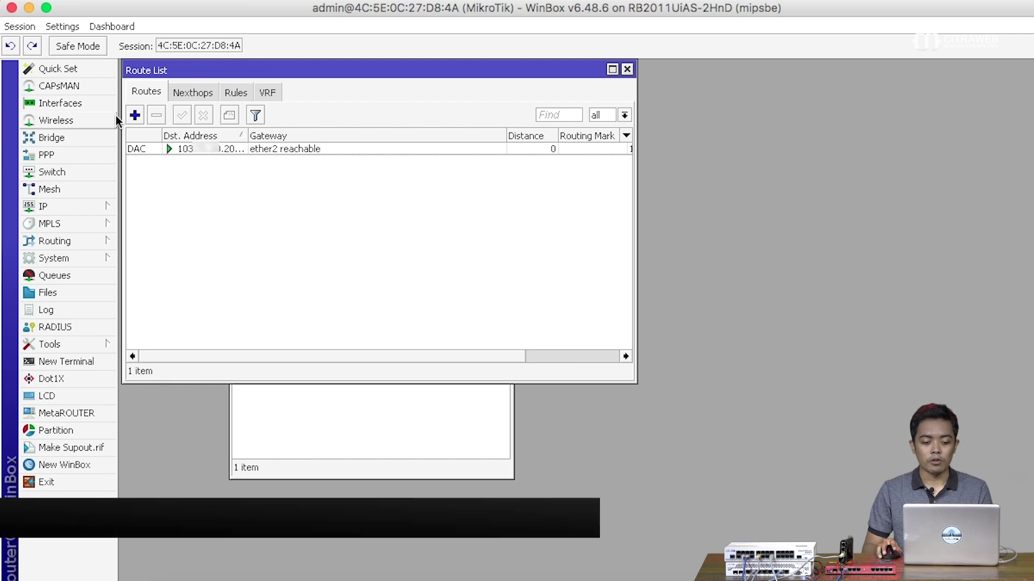
click(134, 114)
click(639, 261)
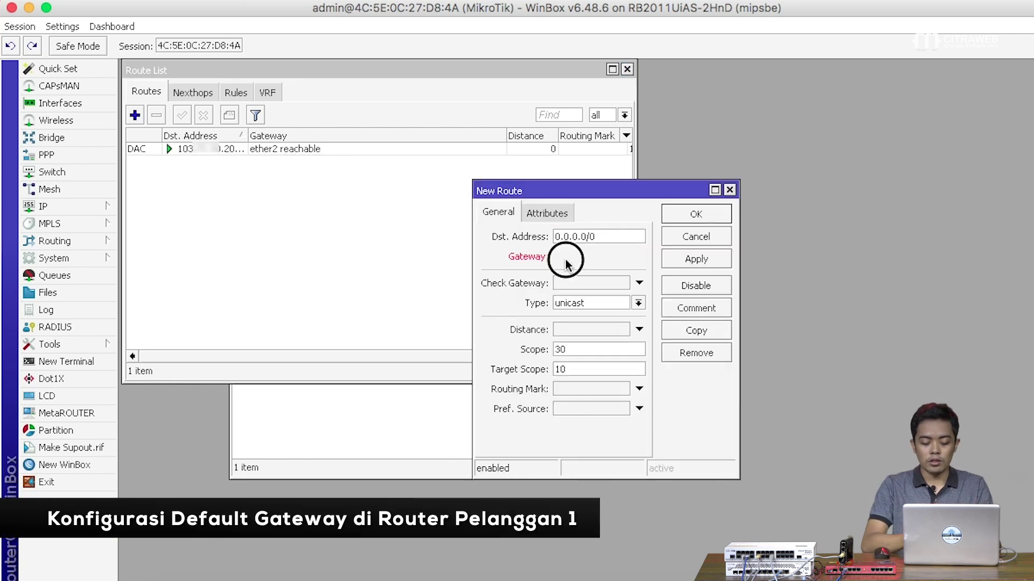
text(103.)
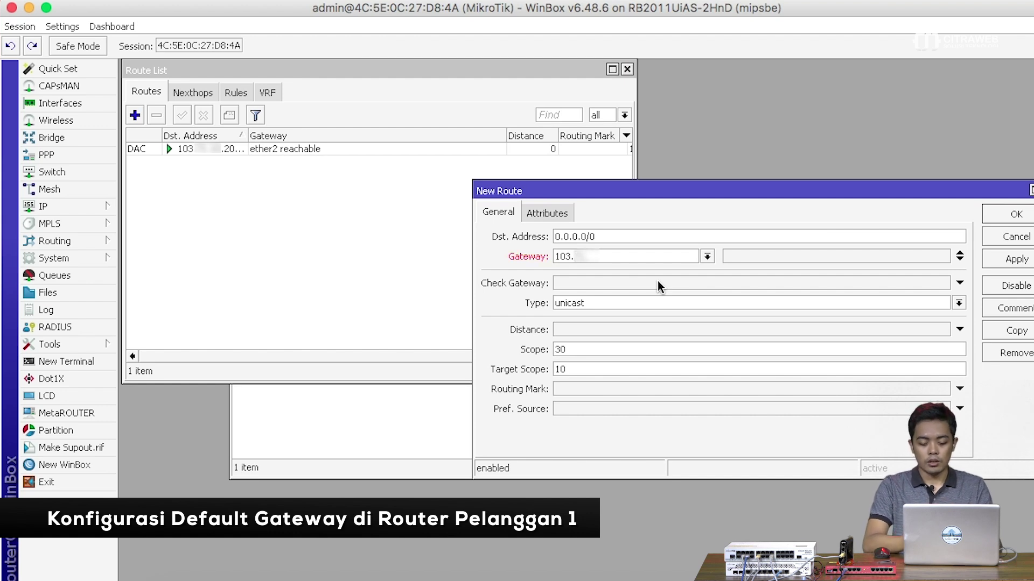
text(.1)
text(.)
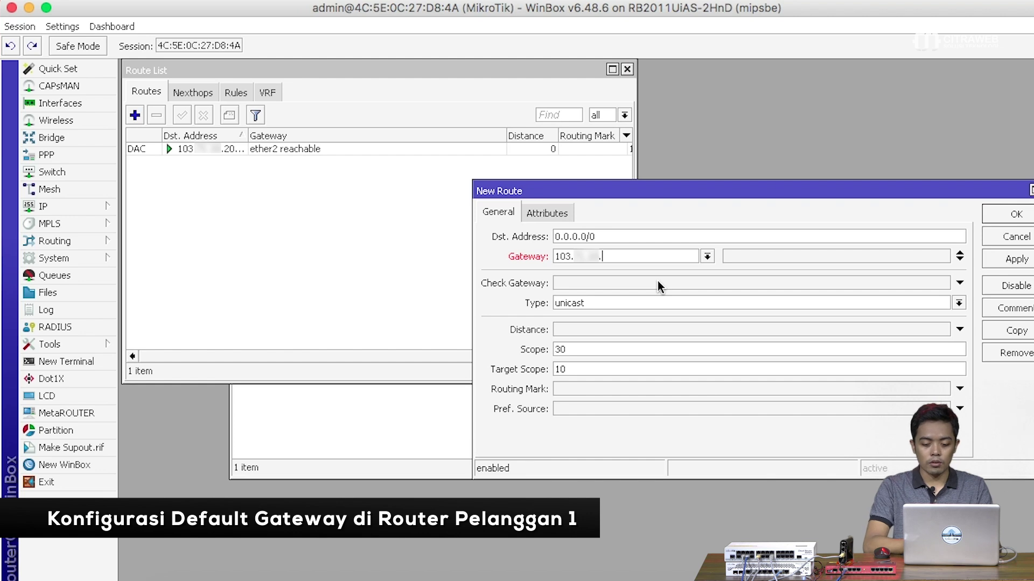
text(109)
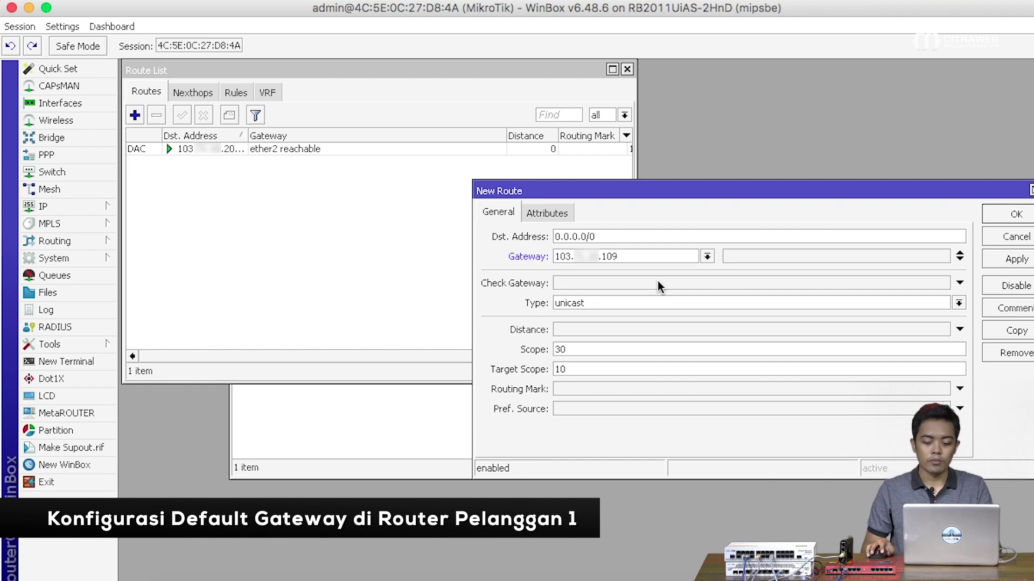
click(996, 261)
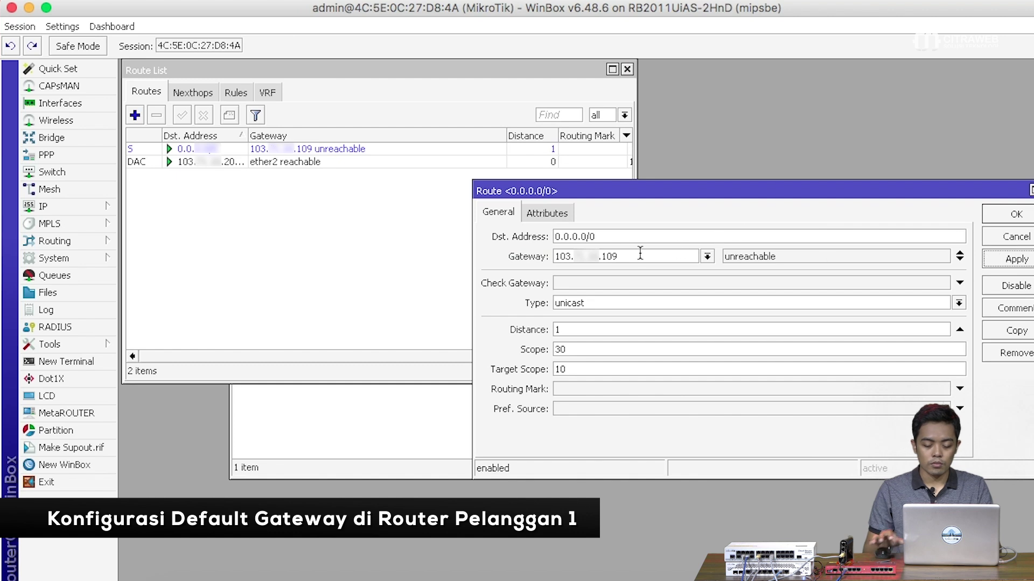
click(610, 256)
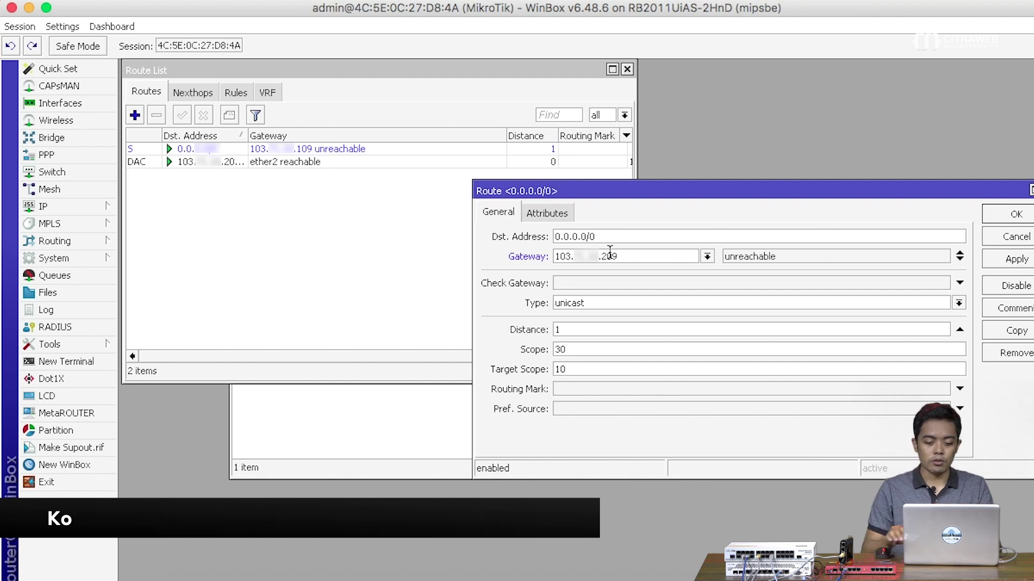
key(Return)
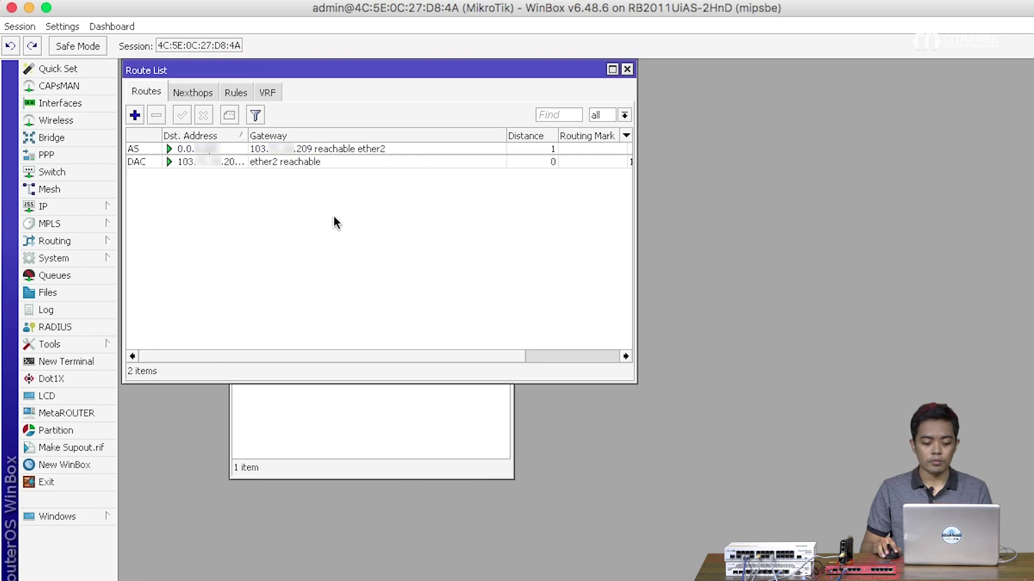
Open a new terminal and set the router's DNS server to 8.8.8.8 with remote requests allowed.
click(99, 362)
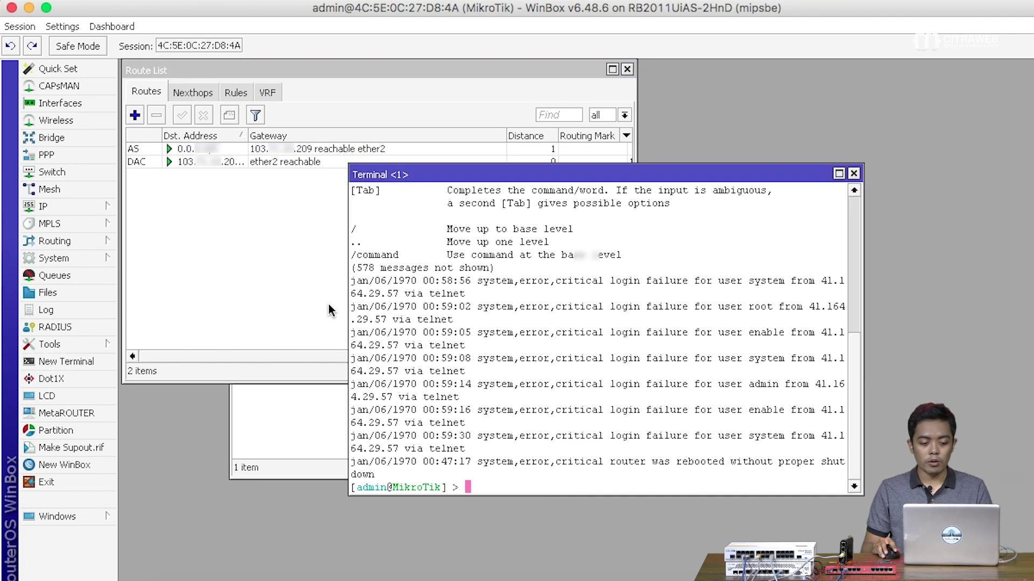
click(95, 210)
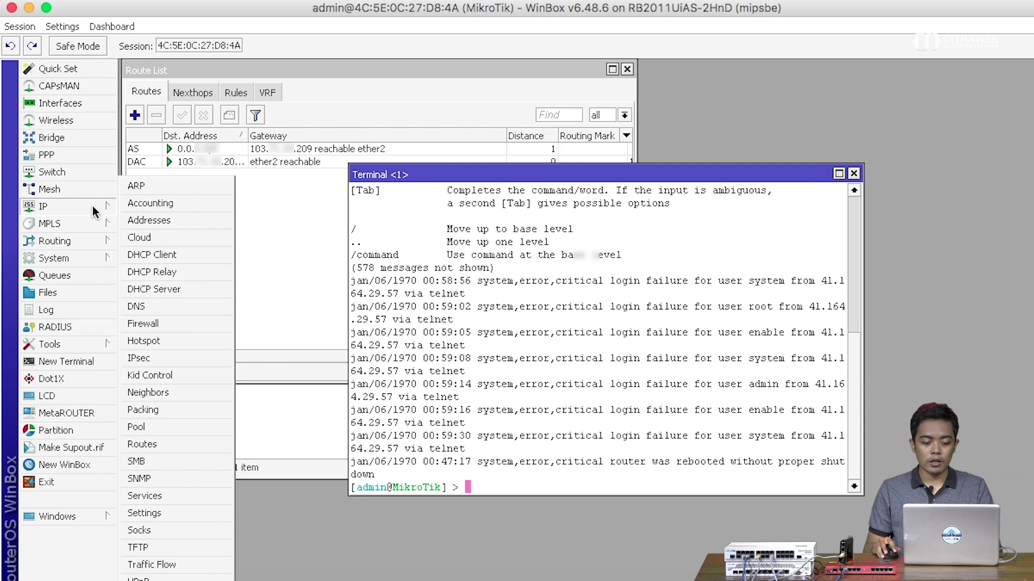
click(160, 300)
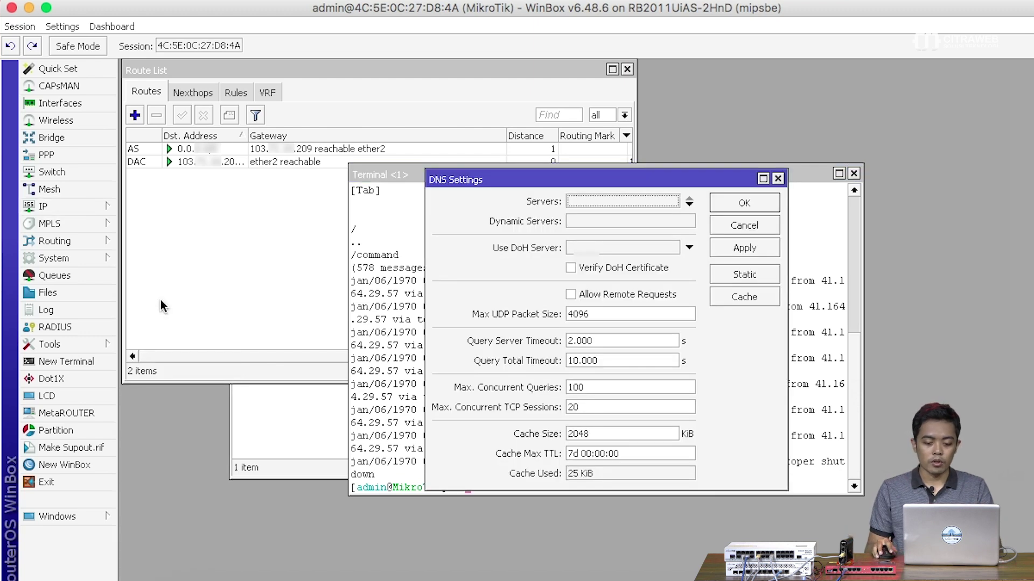
click(661, 201)
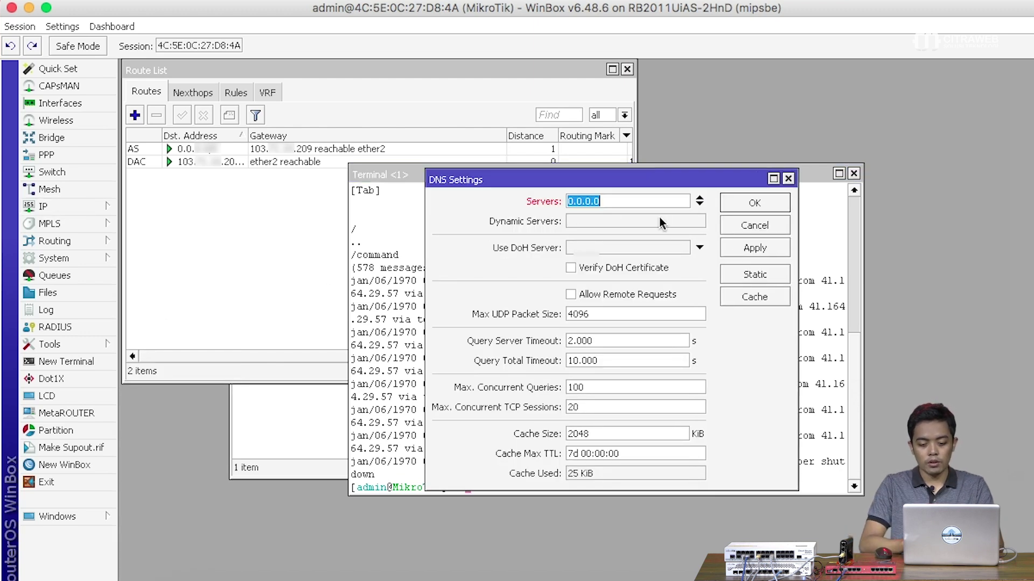
text(8.8.8.8)
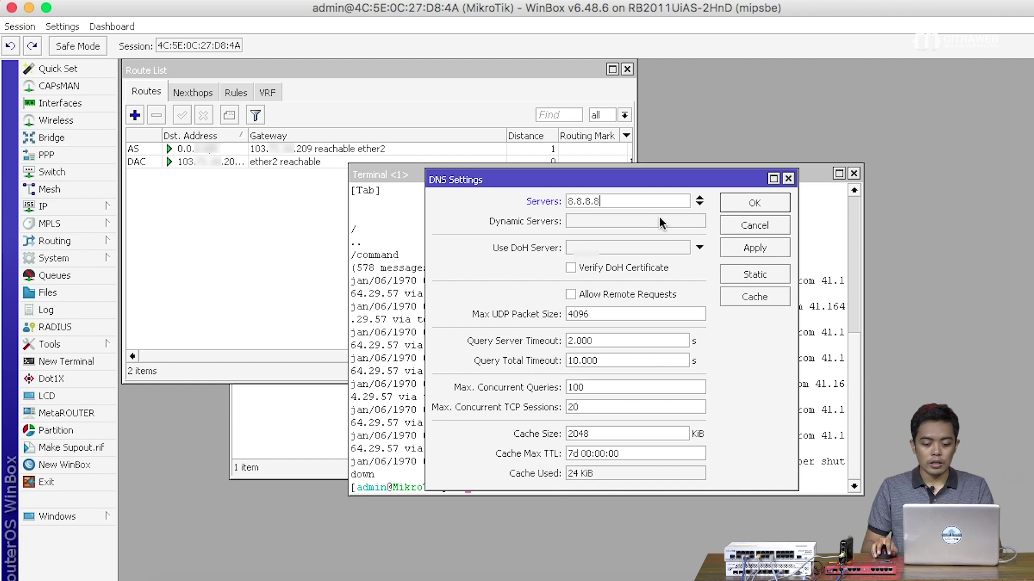
click(640, 295)
click(736, 207)
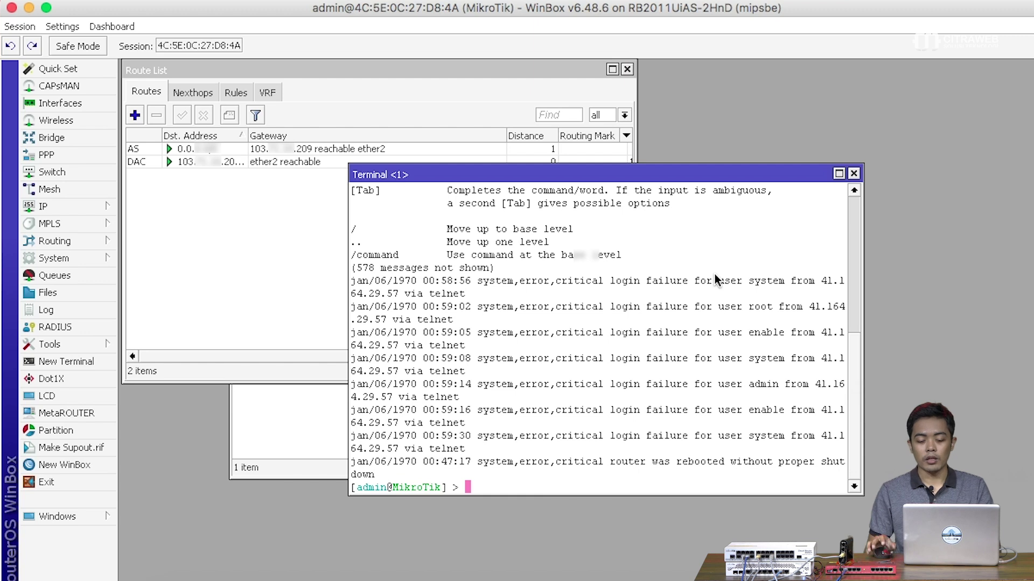
Ping google.com from the terminal to test the internet connection, then stop the ping.
text(ping google.com)
key(Return)
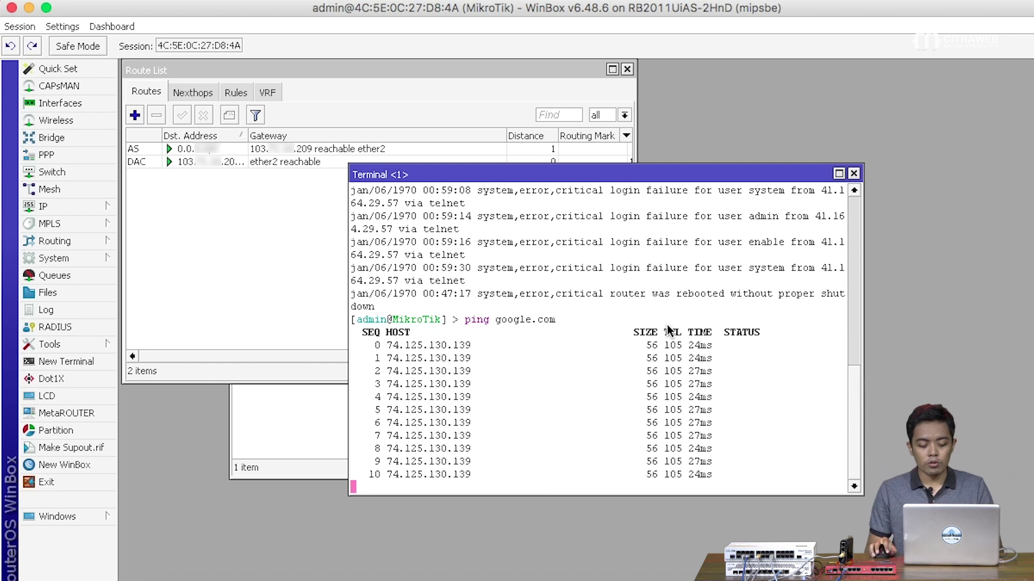
key(ctrl+c)
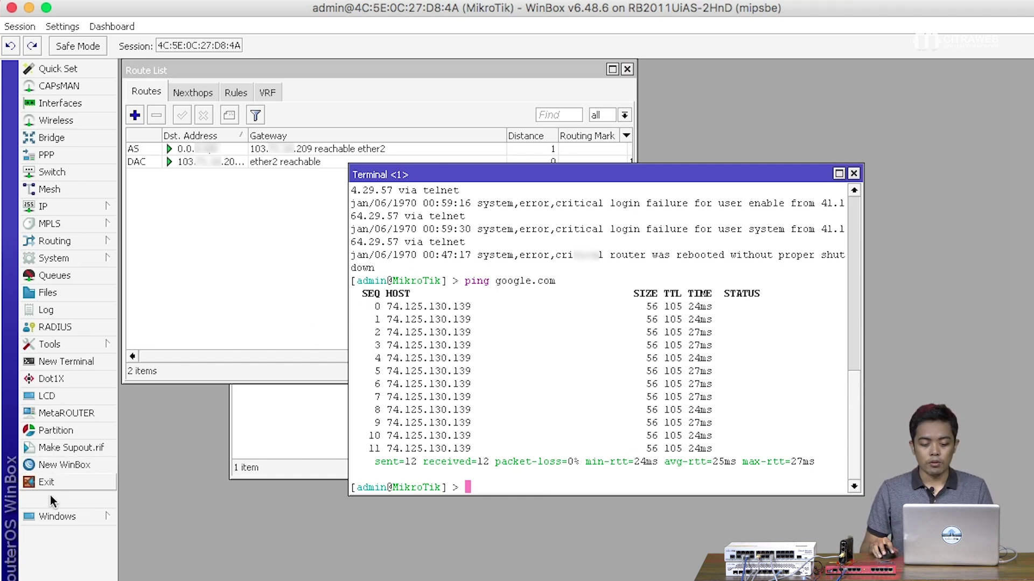
Open a new WinBox session to the RB931-2nD neighbor by its MAC address and enlarge its window to fill the screen.
click(60, 468)
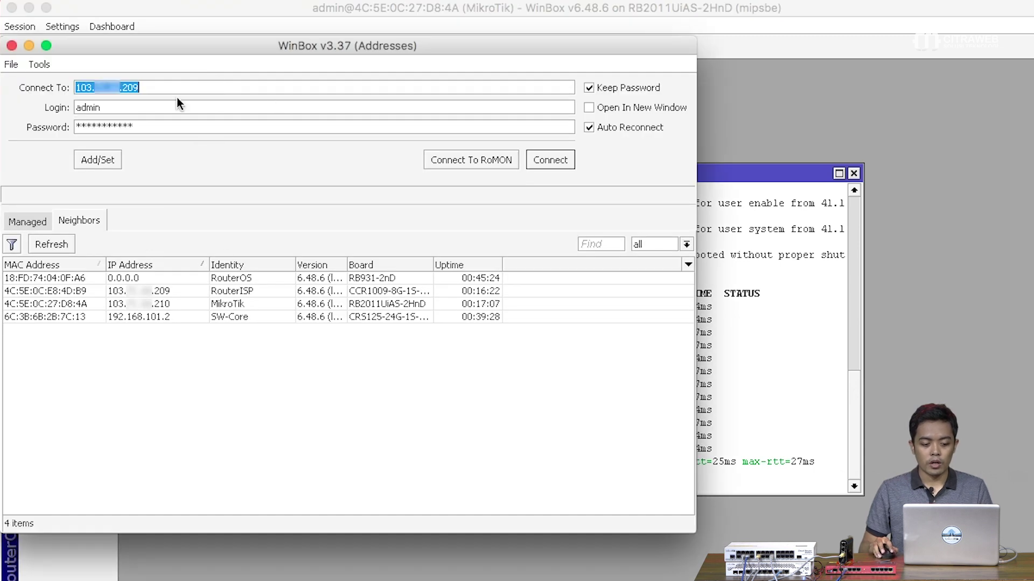
click(129, 277)
click(546, 161)
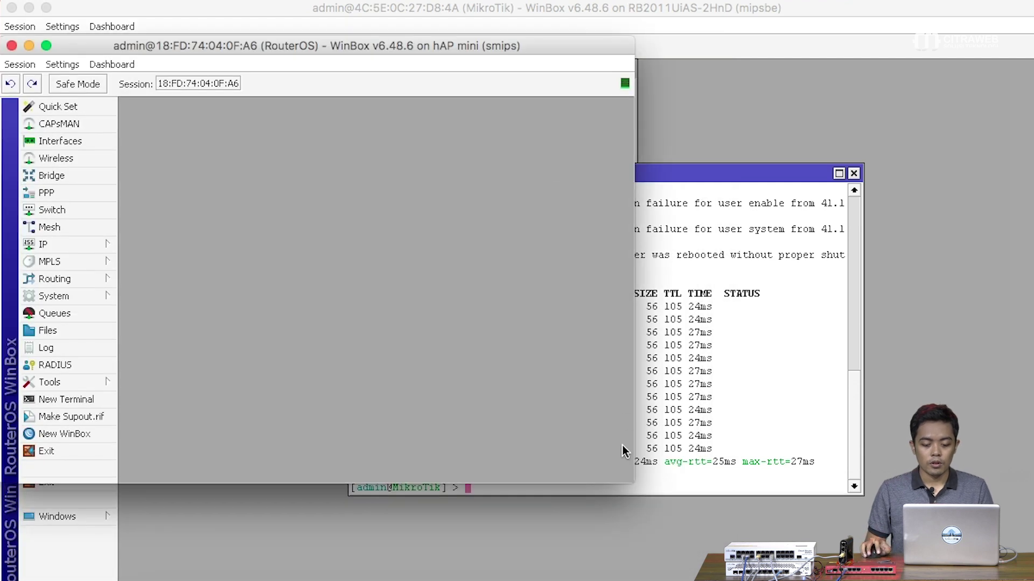
drag(627, 484, 1033, 580)
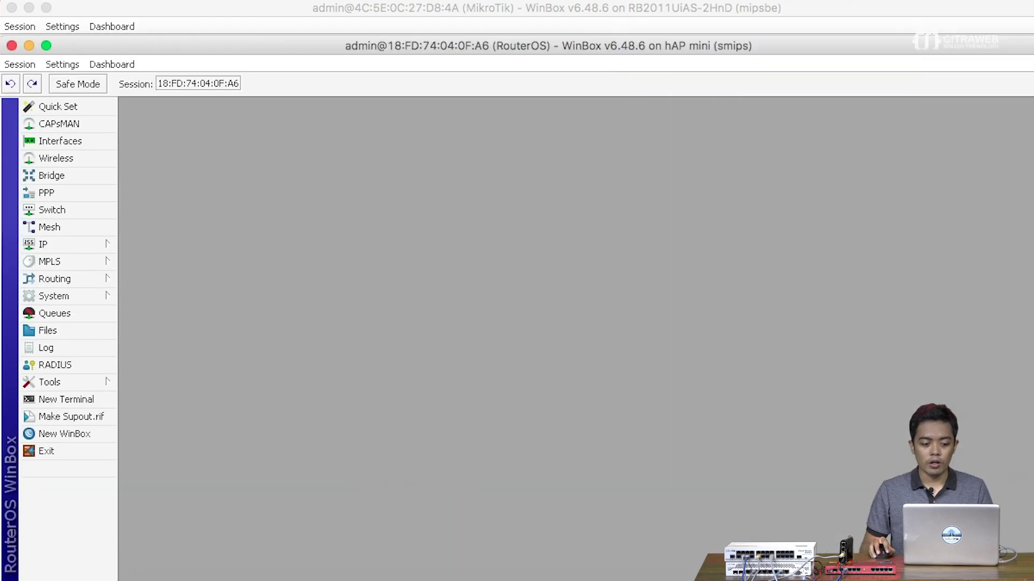
drag(5, 42, 1, 3)
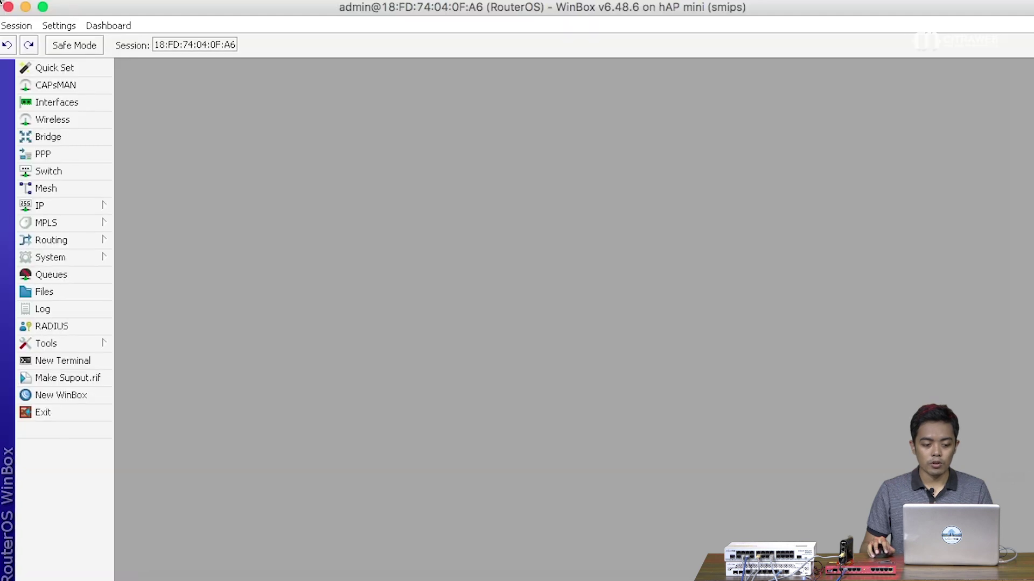
Add the public 103 address ending in .211/29 to interface ether1 on the second customer router.
click(93, 210)
click(172, 235)
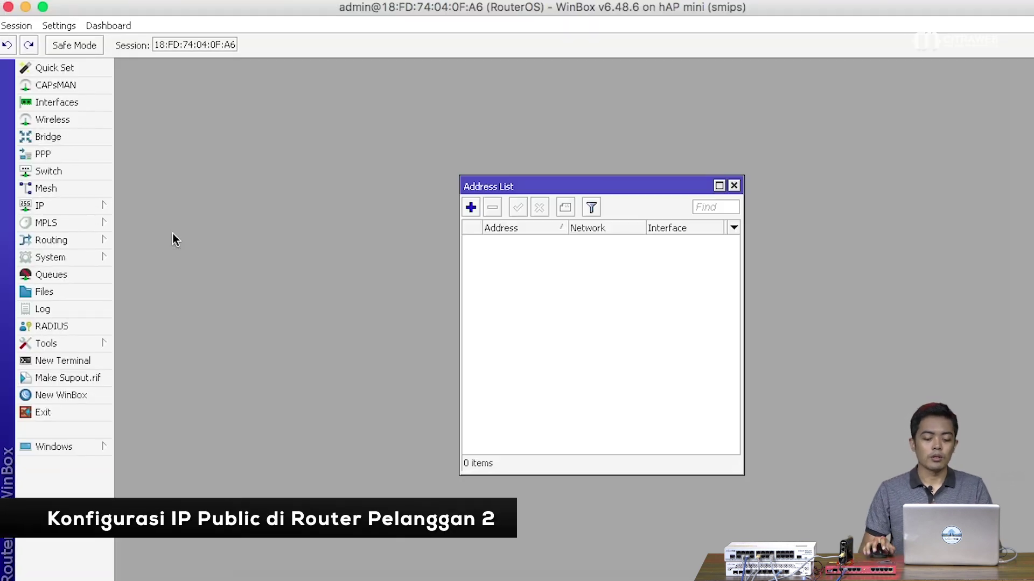
click(470, 208)
text(103)
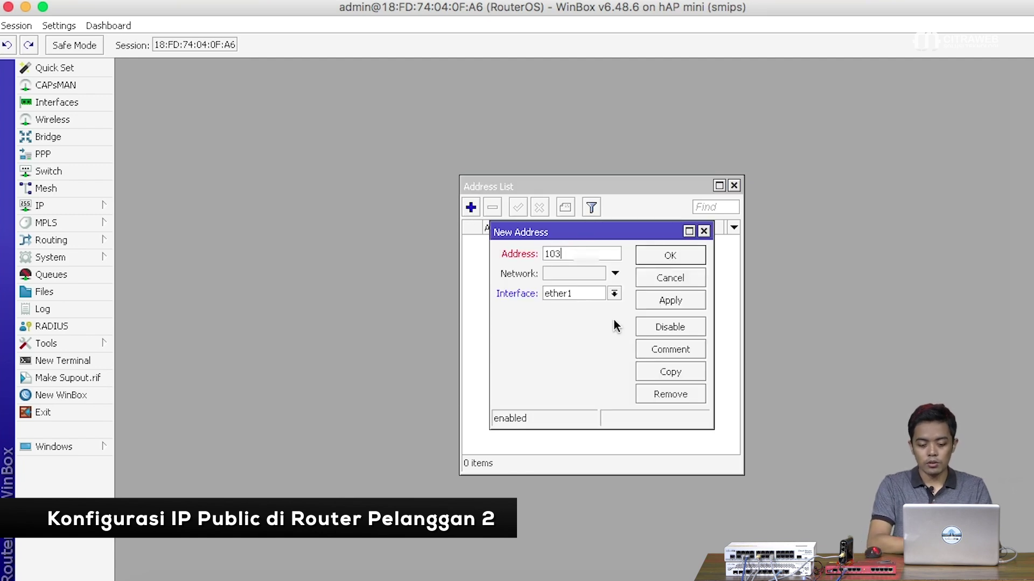
text(.)
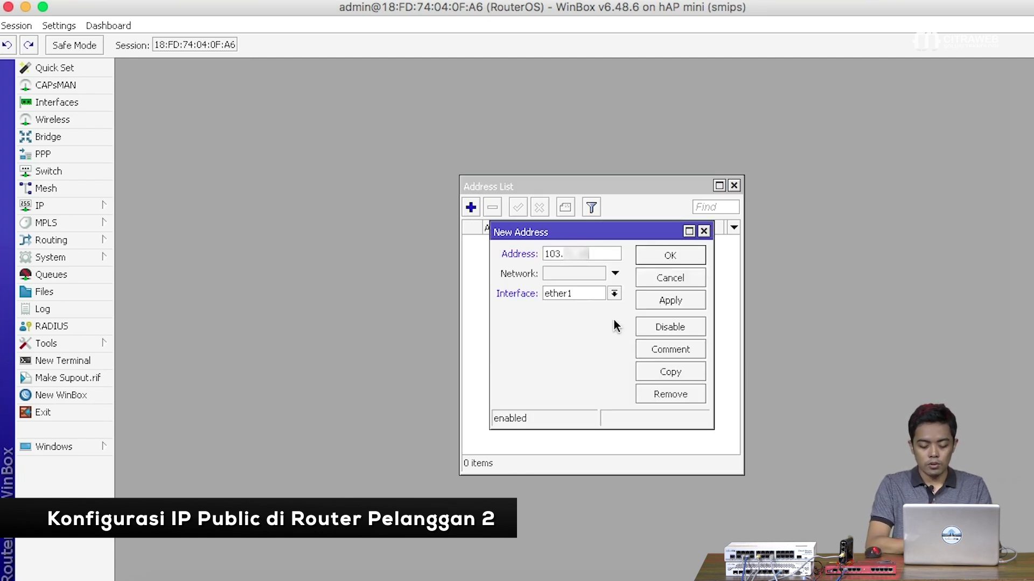
text(12.211/29)
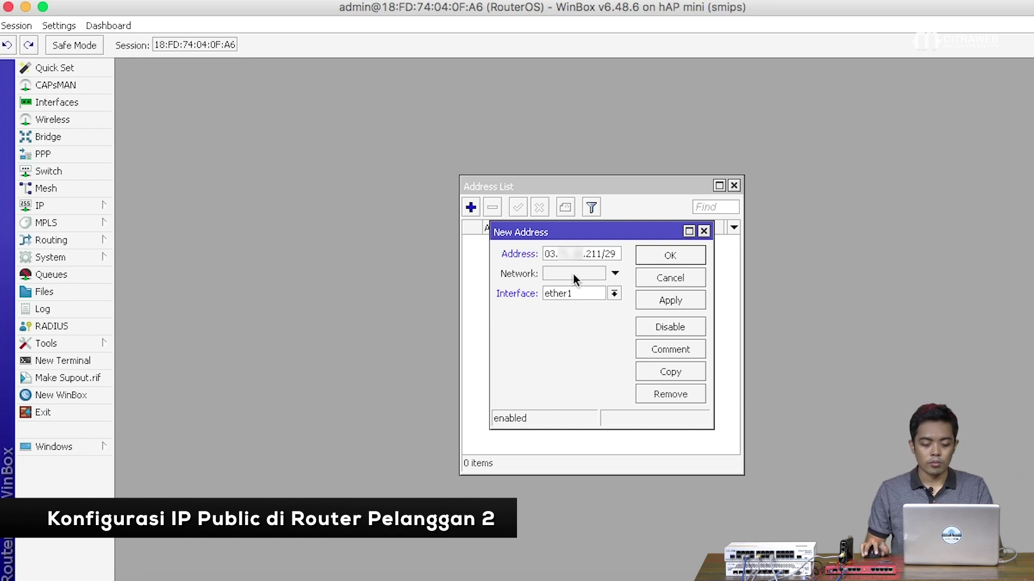
click(580, 293)
click(581, 304)
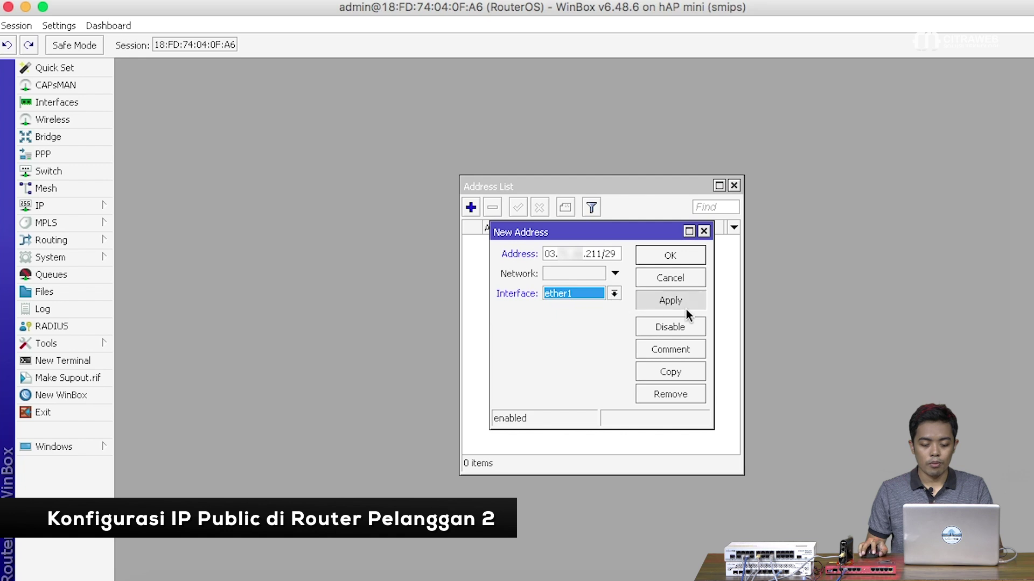
click(686, 308)
click(712, 259)
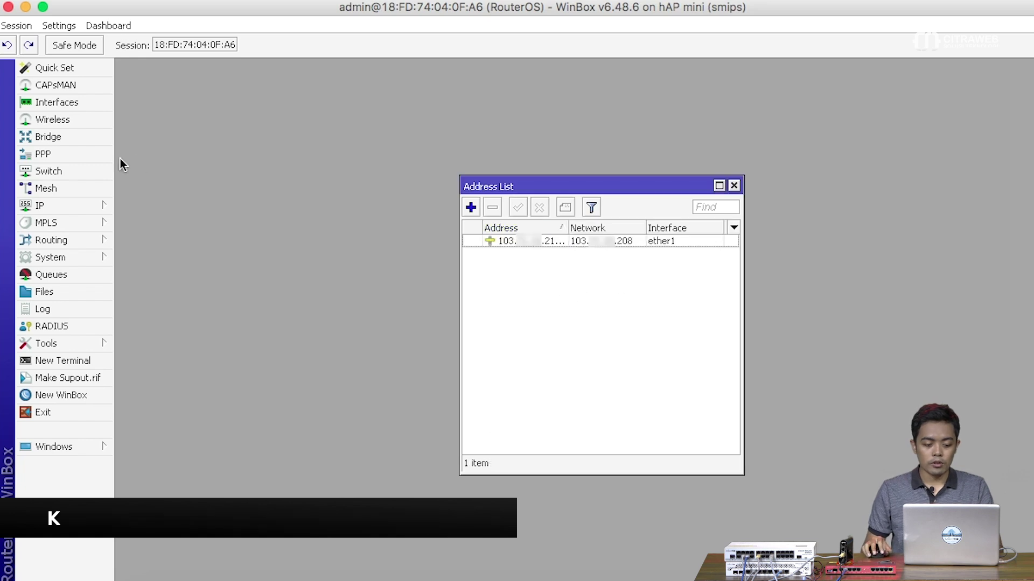
Add a default route for 0.0.0.0/0 on the second customer router with the 103 address ending in .209 as gateway.
click(76, 206)
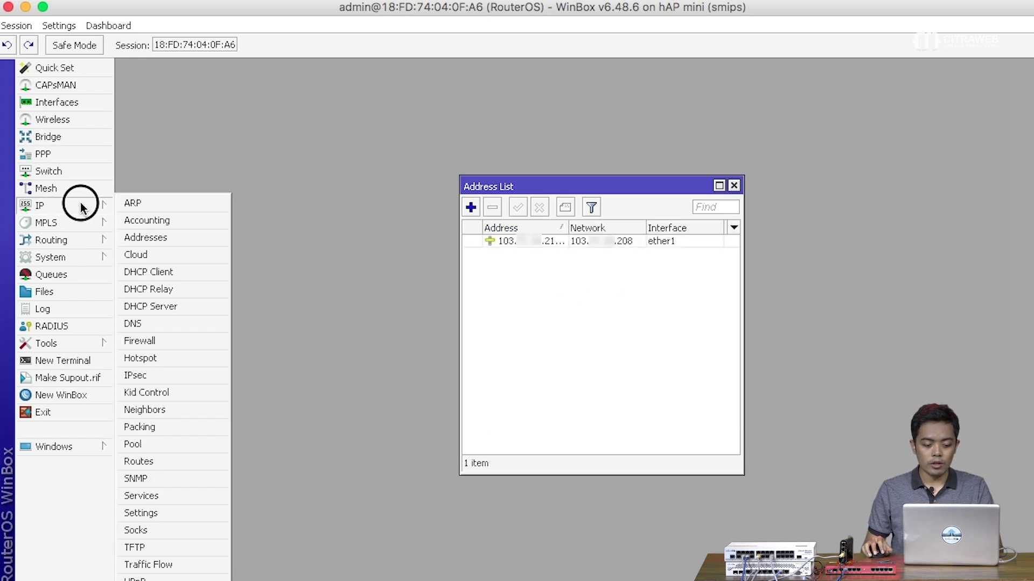
click(162, 465)
click(317, 218)
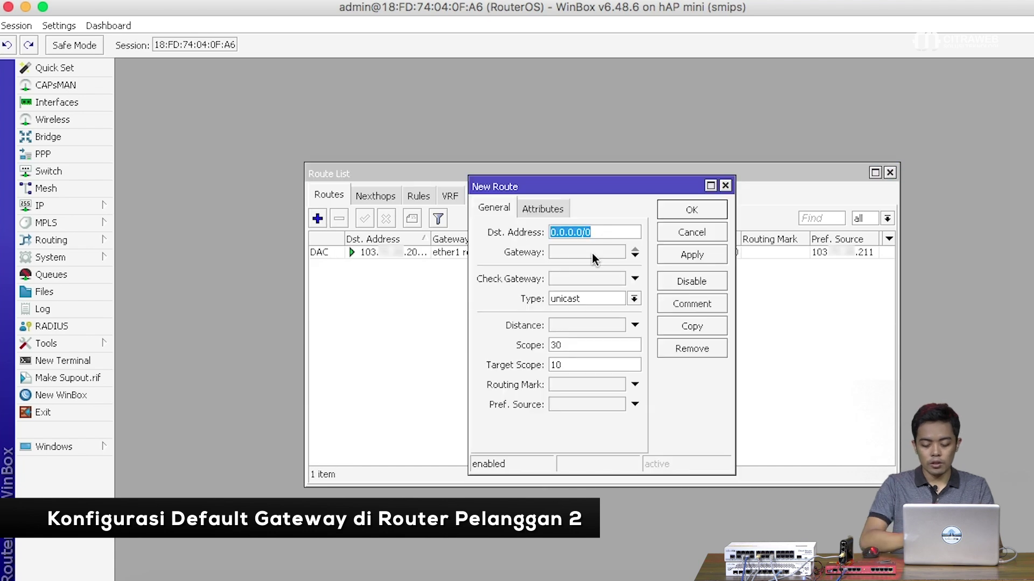
click(592, 253)
text(103.)
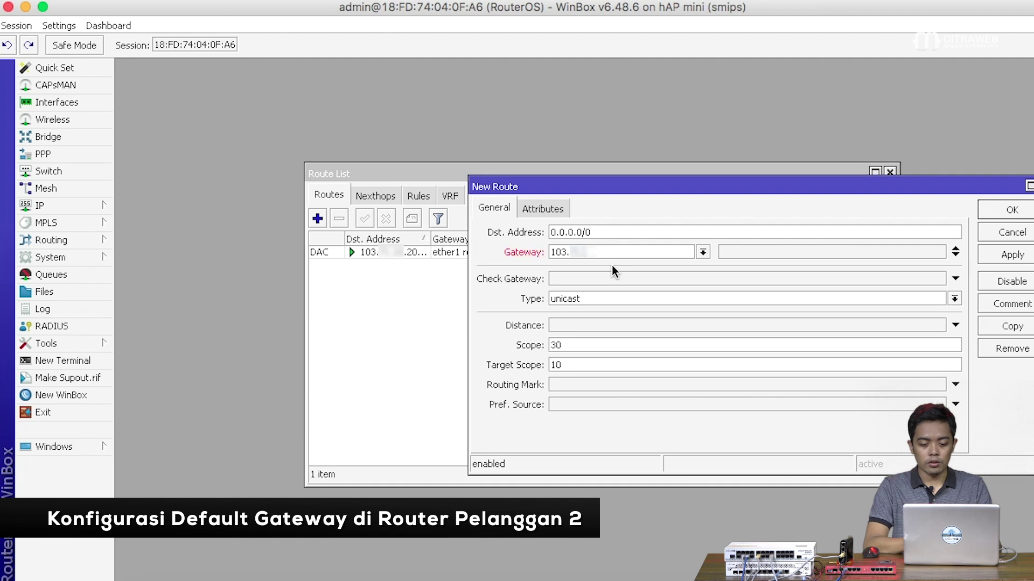
text(209)
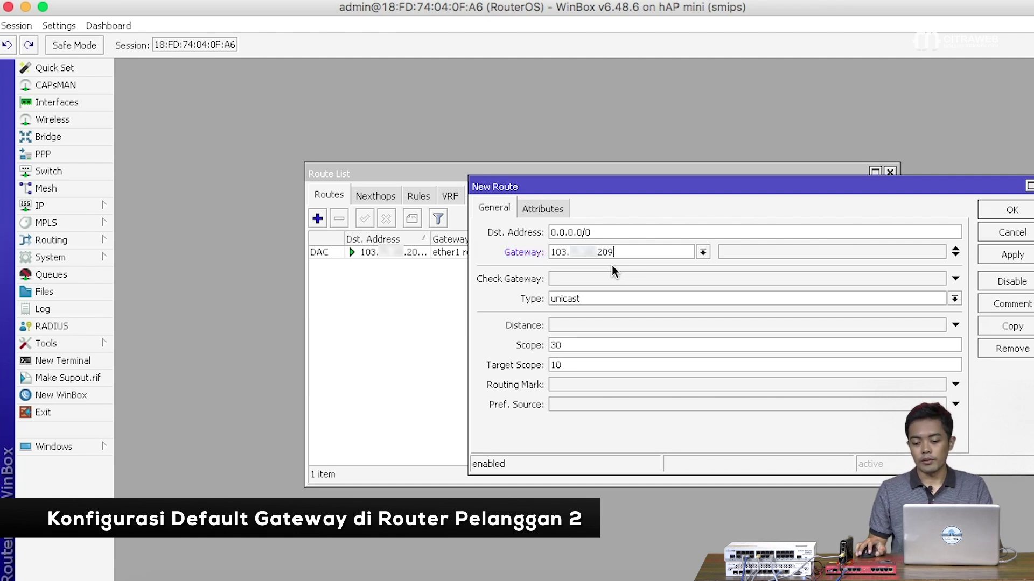
click(999, 255)
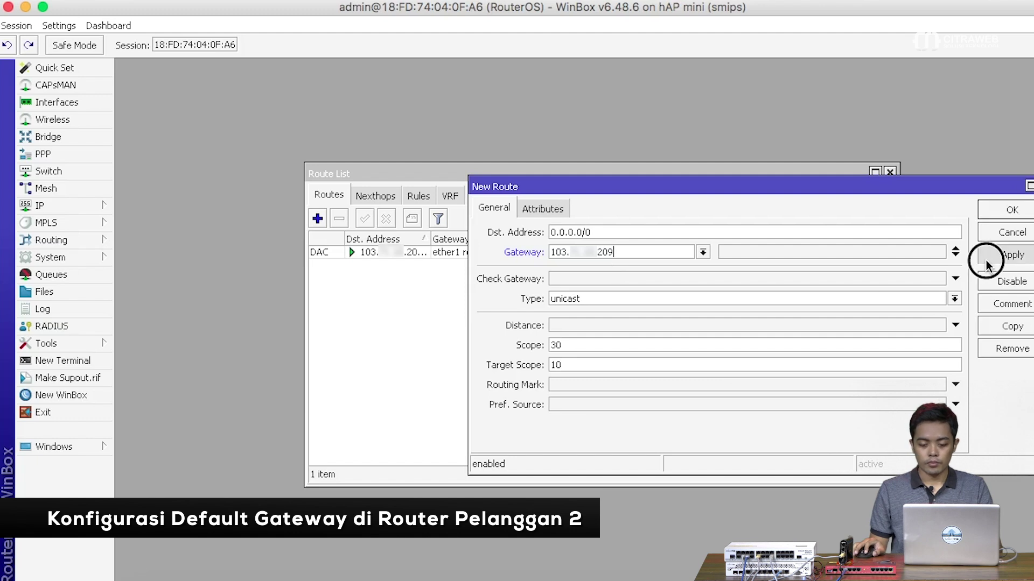
click(999, 210)
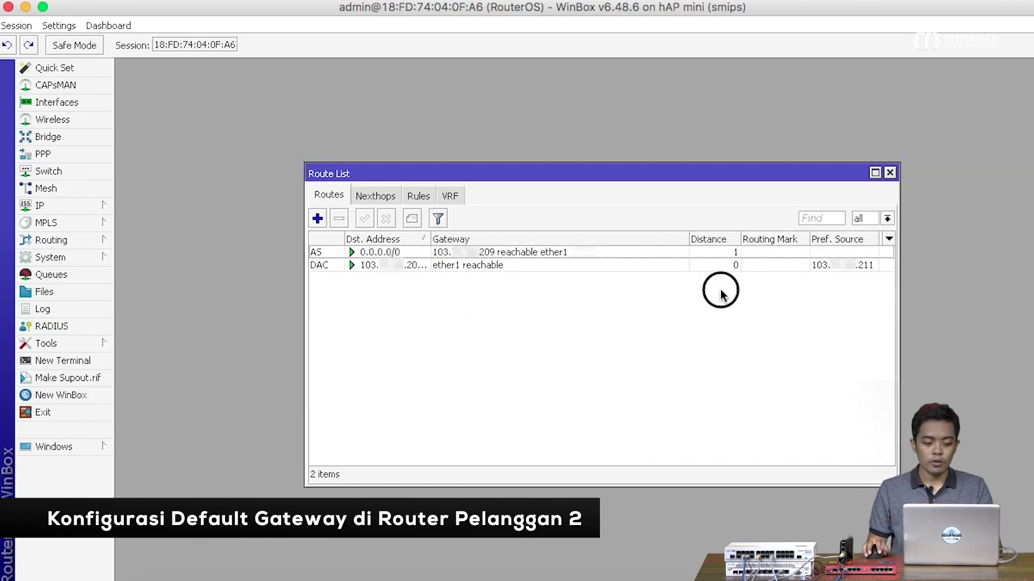
Set the second customer router's DNS server to 8.8.8.8 and allow remote requests.
click(83, 205)
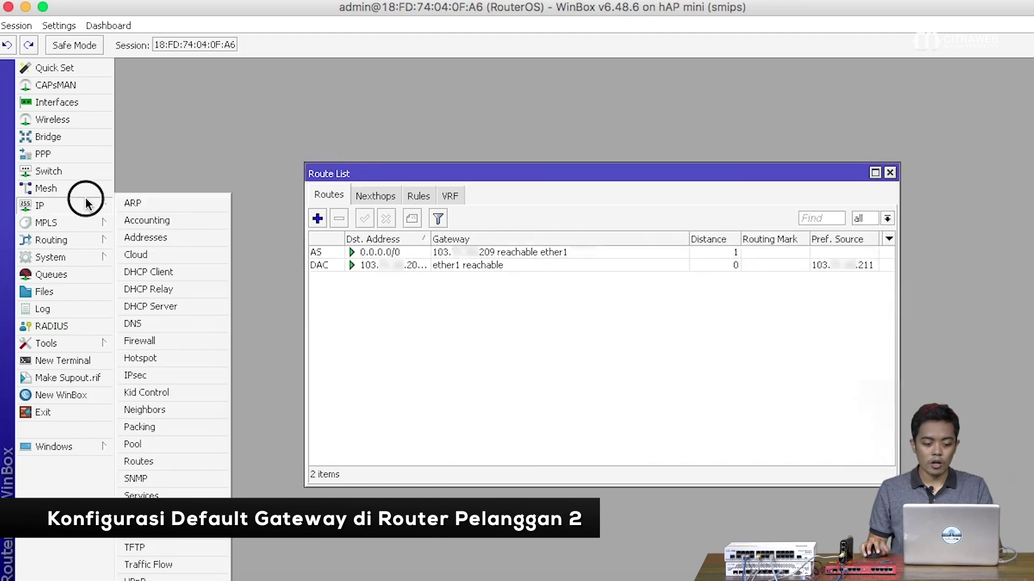
click(173, 323)
click(609, 290)
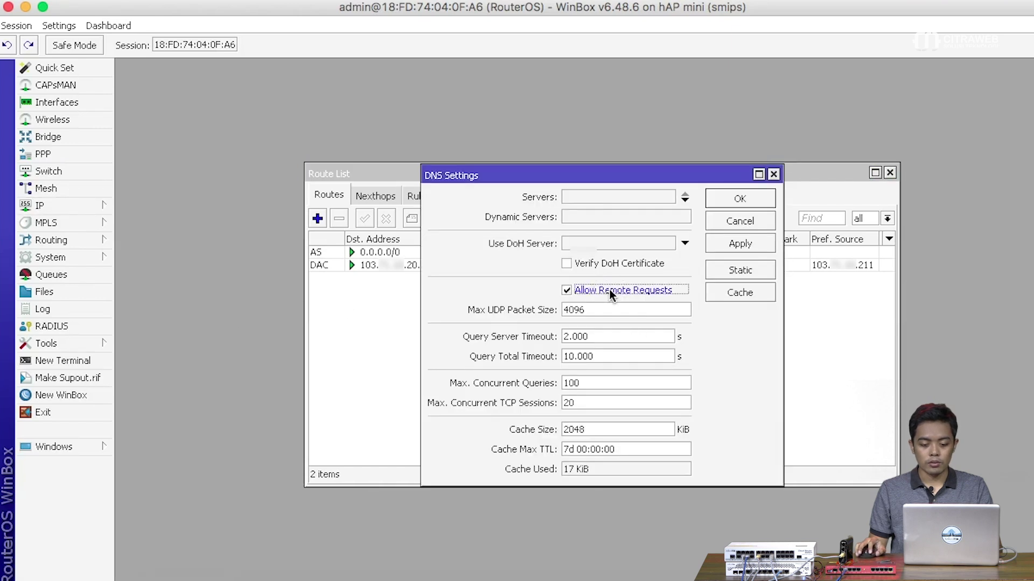
click(590, 197)
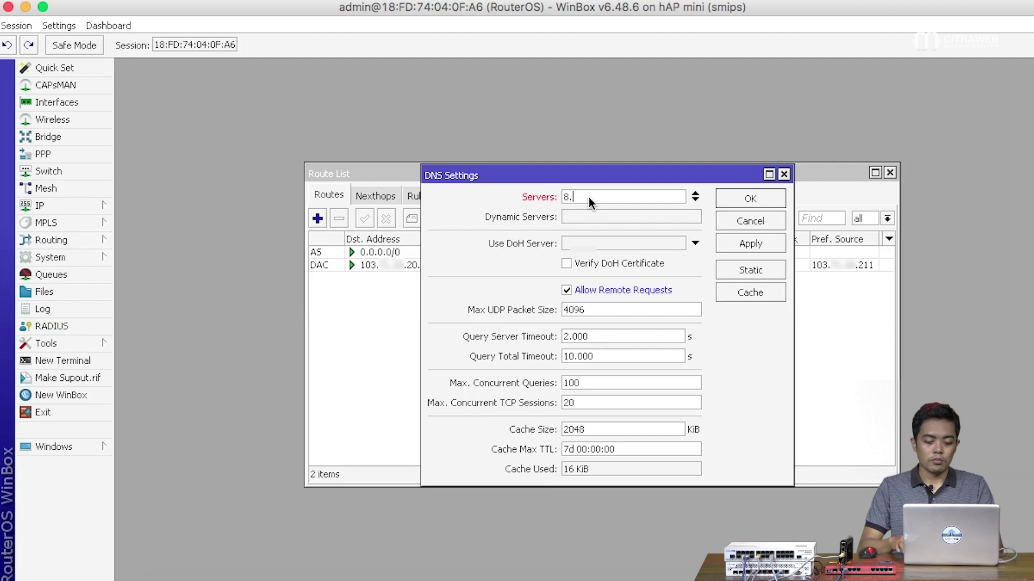
text(8.8.8.8)
key(Return)
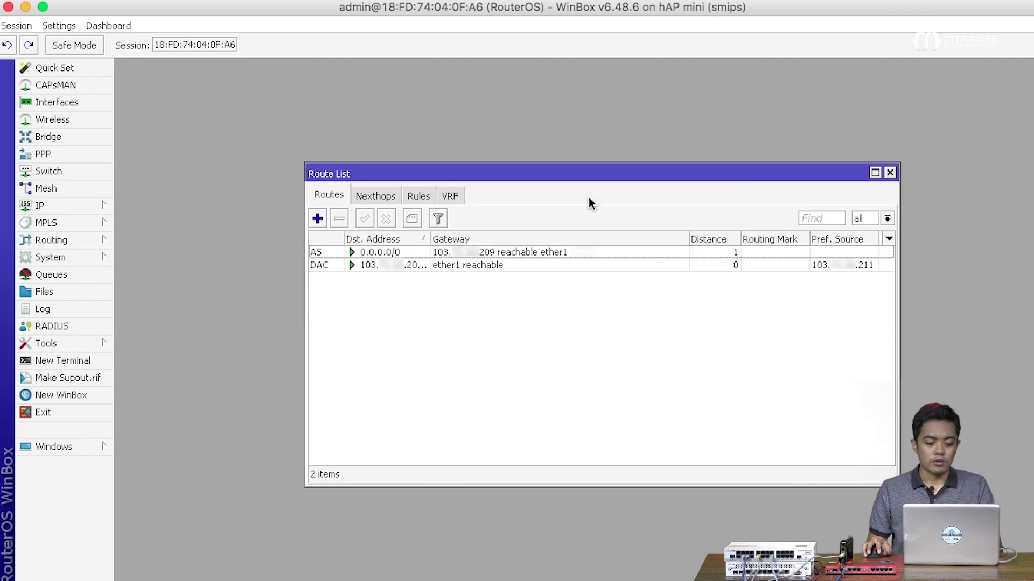
Ping google.com from a new terminal to test the second customer router's internet connection.
click(102, 356)
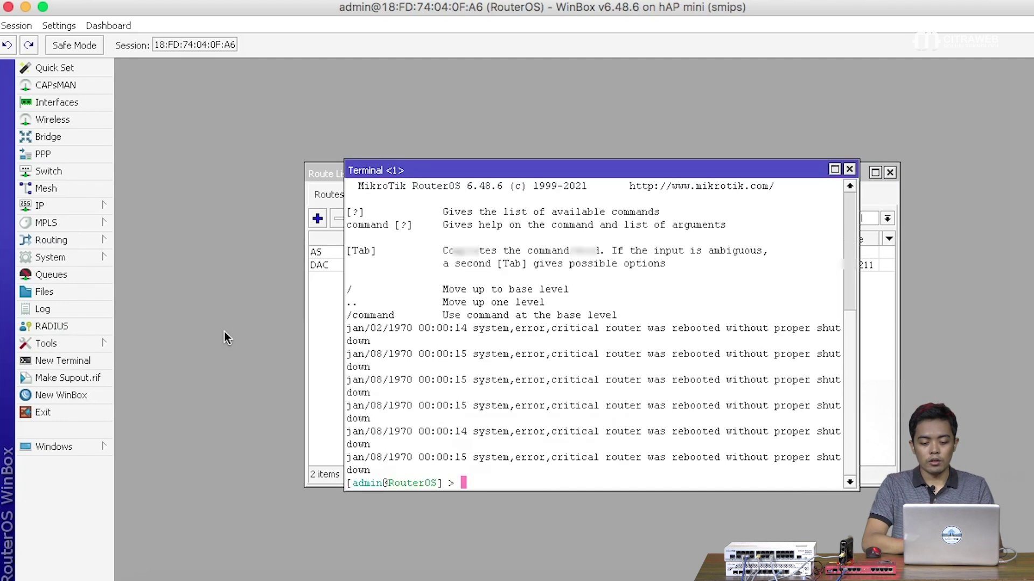
text(ping google.com)
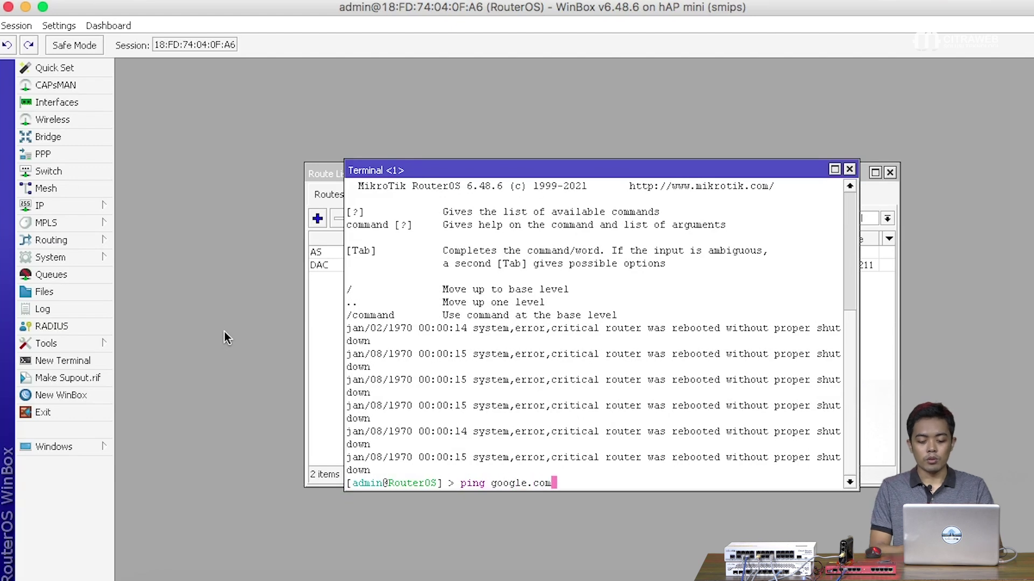
key(Return)
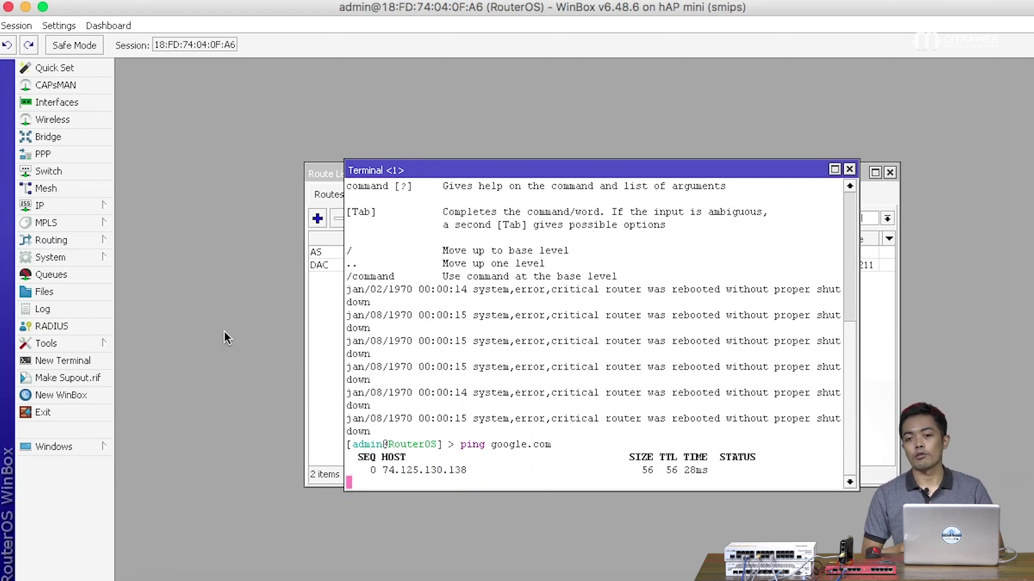
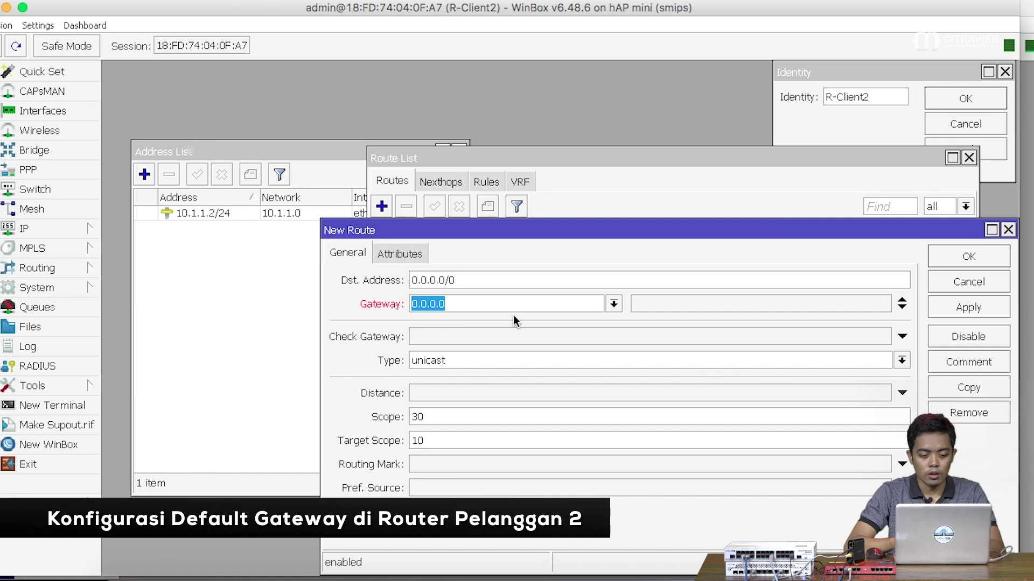
Set 10.1.1.1 as the gateway of R-Client2's new 0.0.0.0/0 route, save it and close the route list.
text(1)
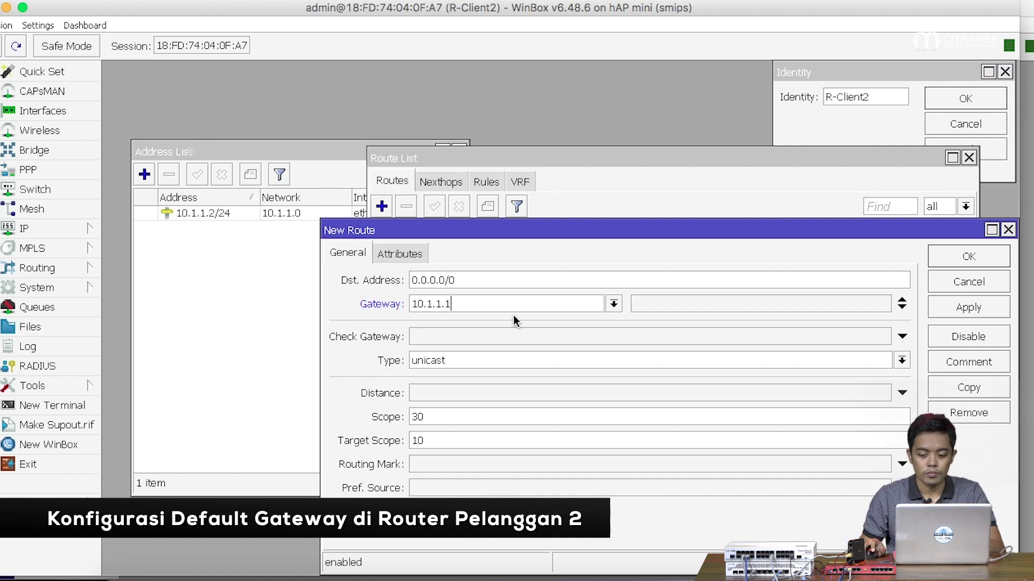
click(942, 257)
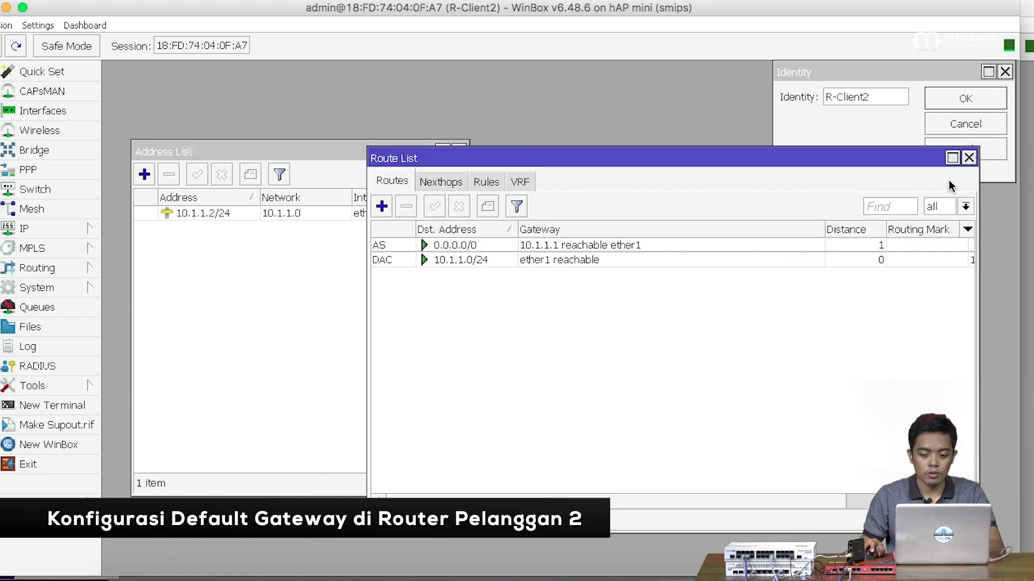
click(969, 158)
Ping 10.1.1.1 from a new terminal on R-Client2, stop the ping and close the terminal.
click(64, 406)
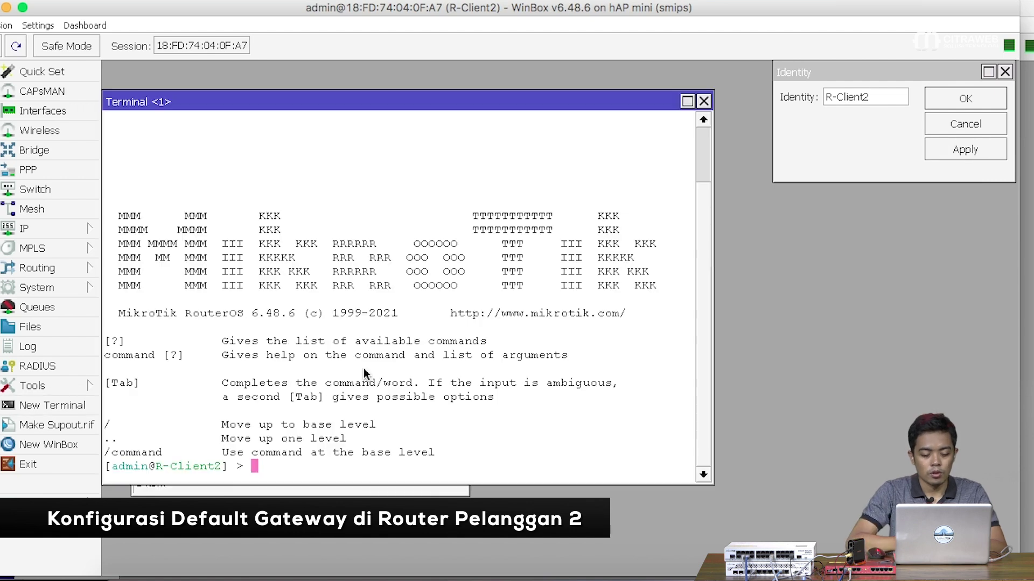
text(ping 1)
text(0.1.1.1)
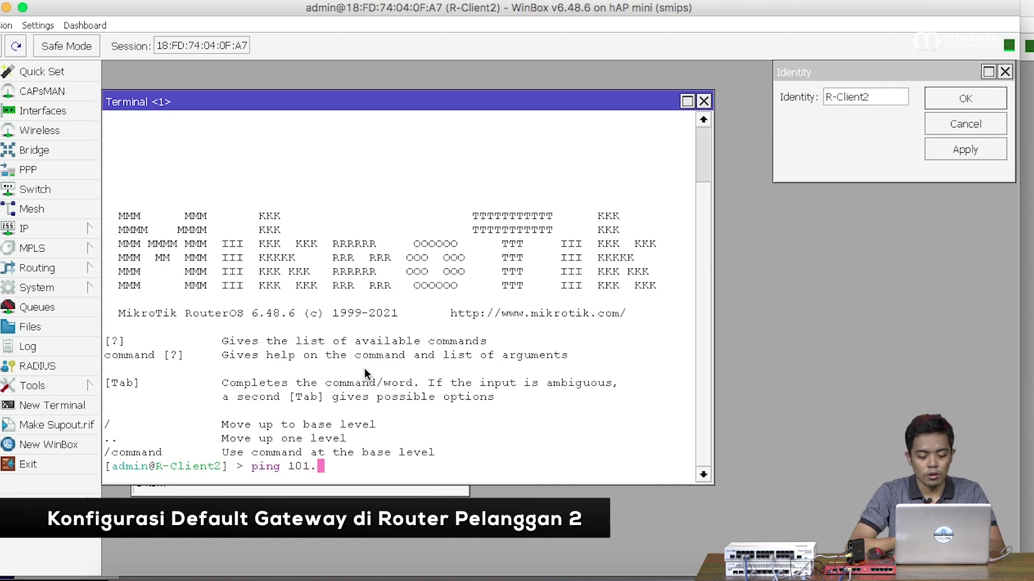
key(Return)
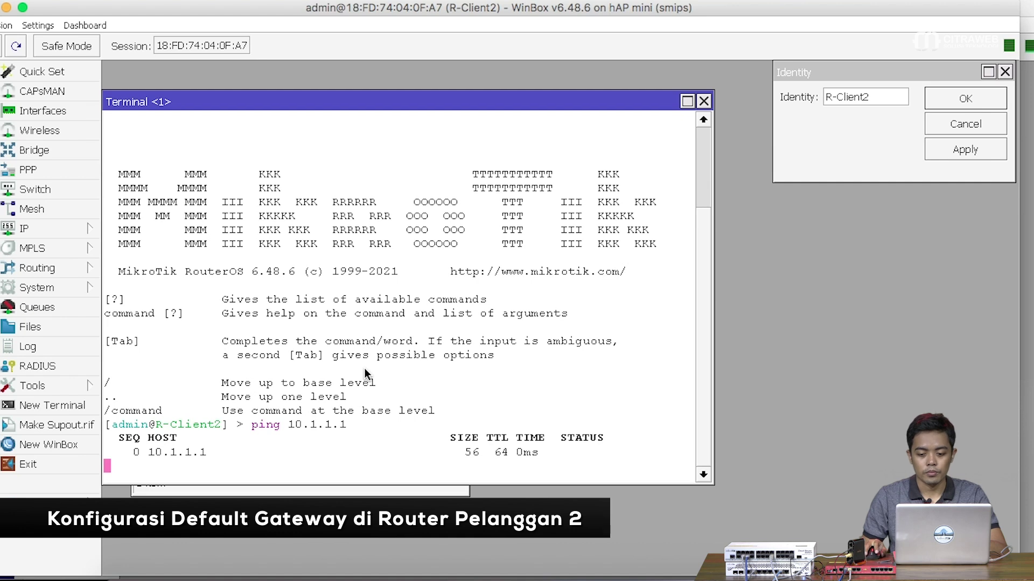
key(ctrl+c)
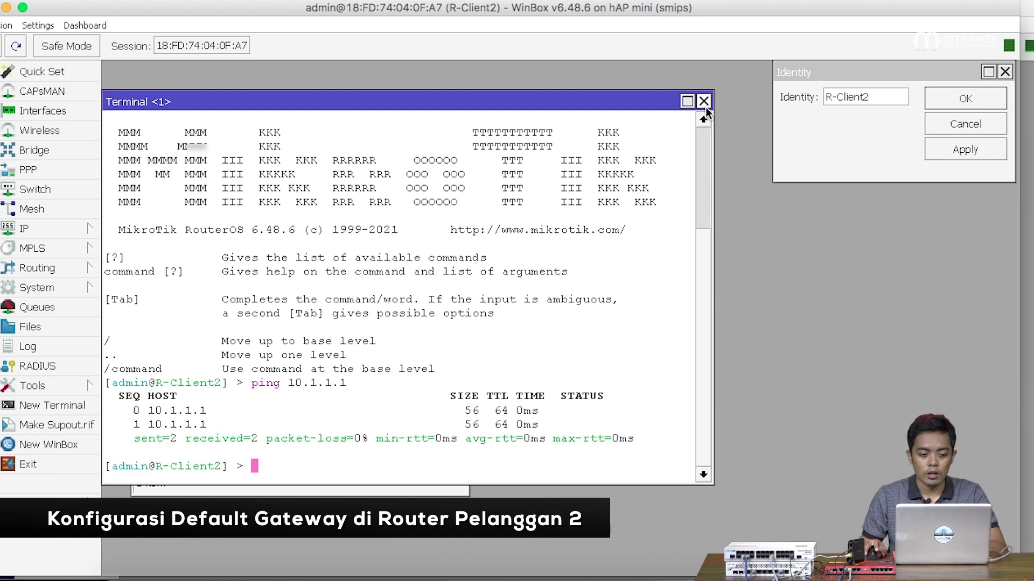
click(705, 108)
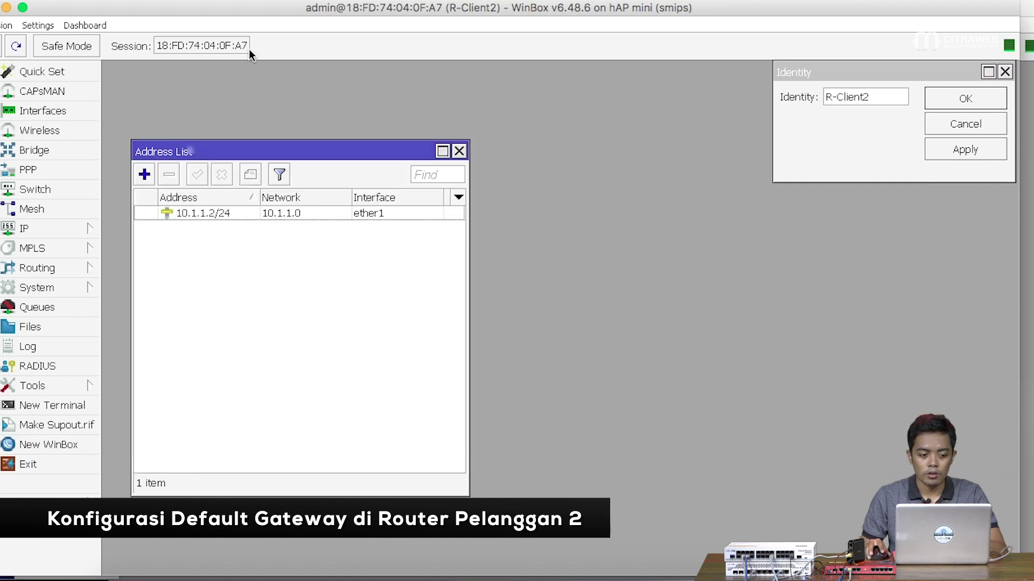
In the R-Client1 session, copy the ether2 public address ending in .210/29 and save the copy with the ending .212/29.
click(8, 8)
click(327, 305)
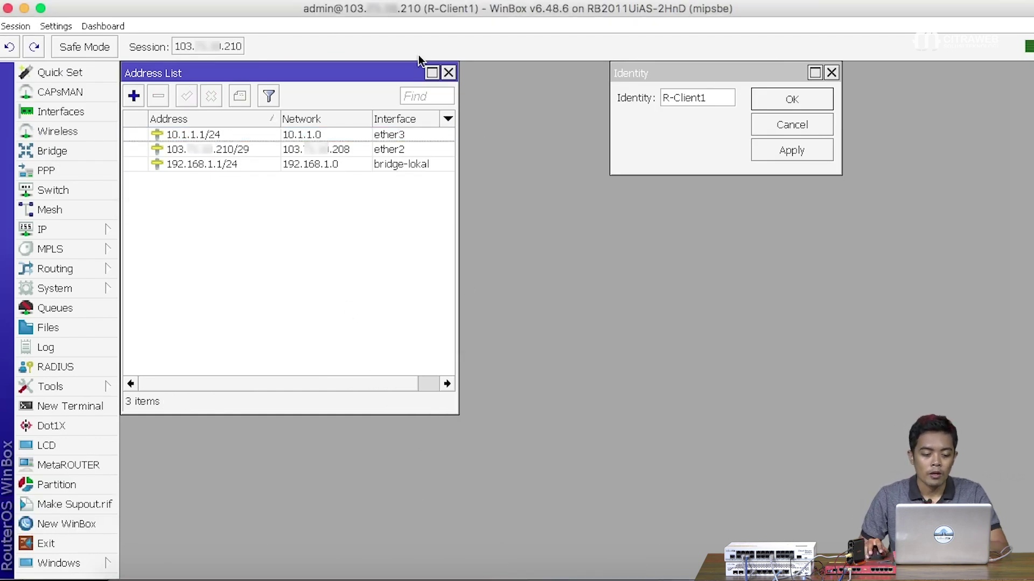
double_click(245, 156)
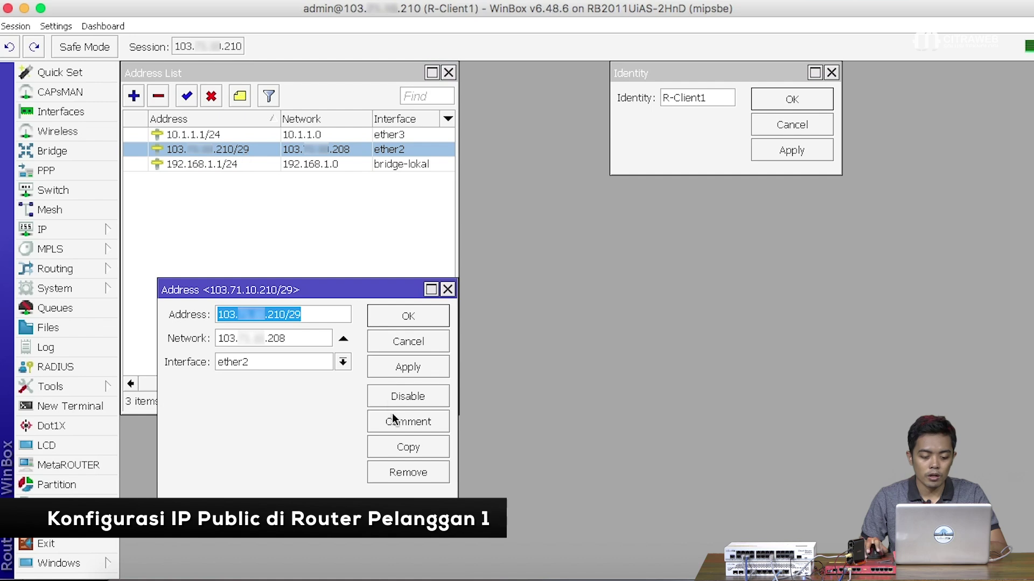
click(408, 447)
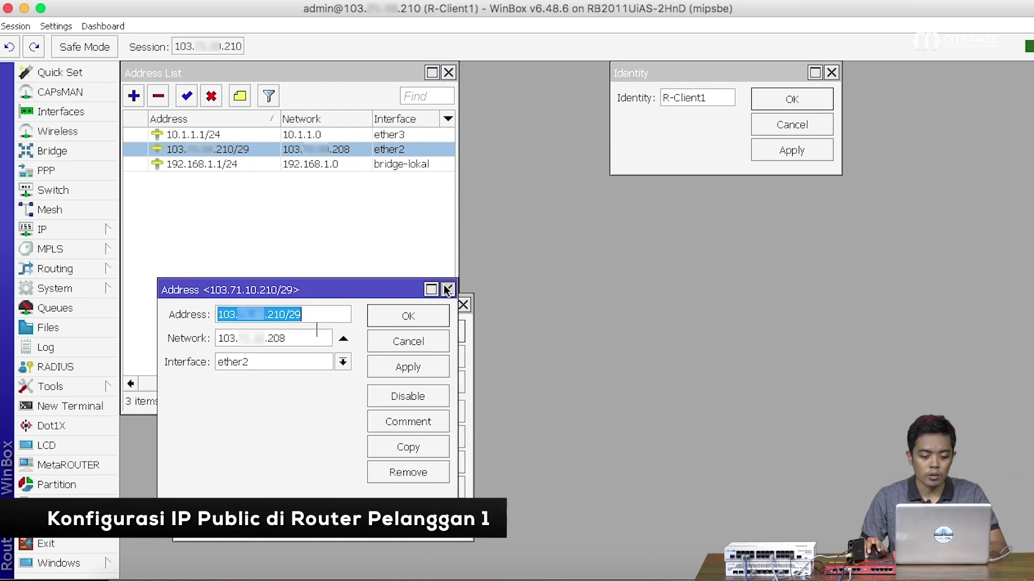
click(301, 331)
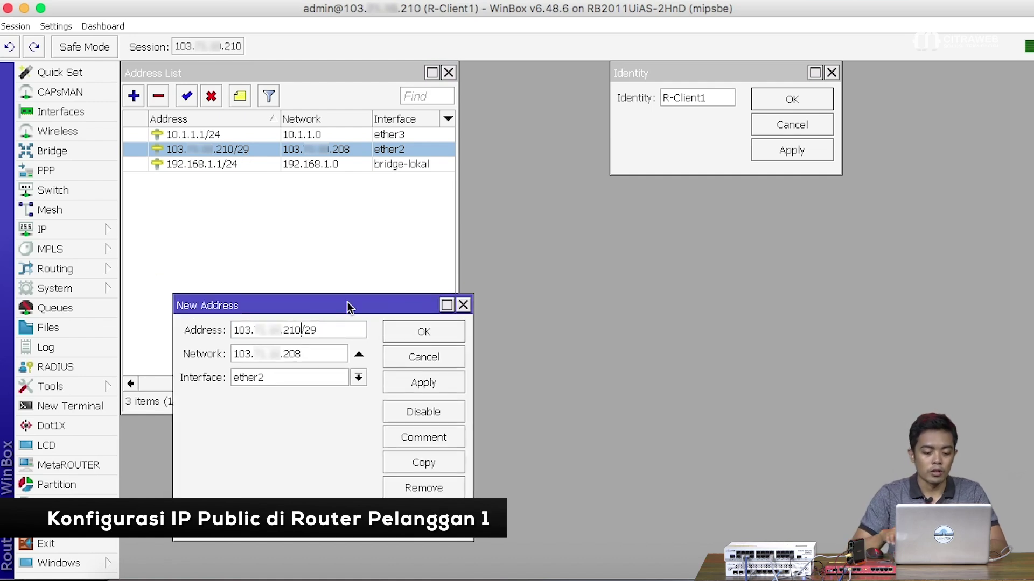
key(BackSpace)
text(2)
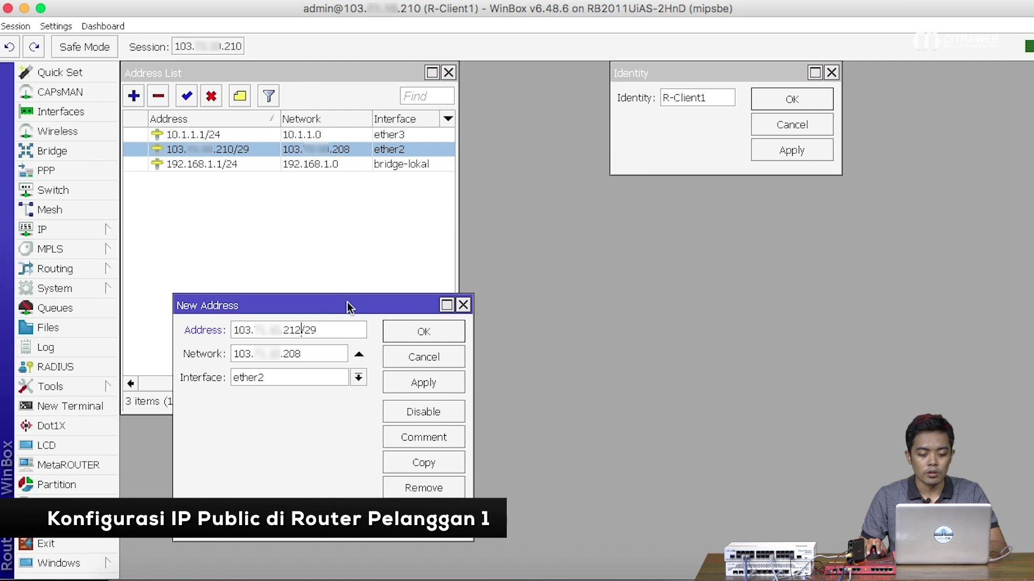
click(420, 336)
click(272, 255)
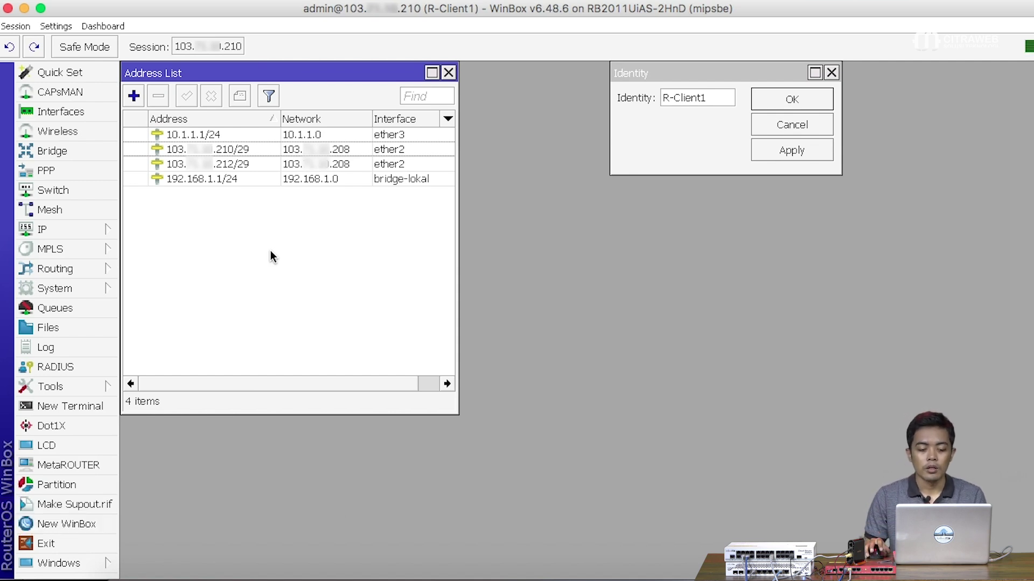
click(261, 164)
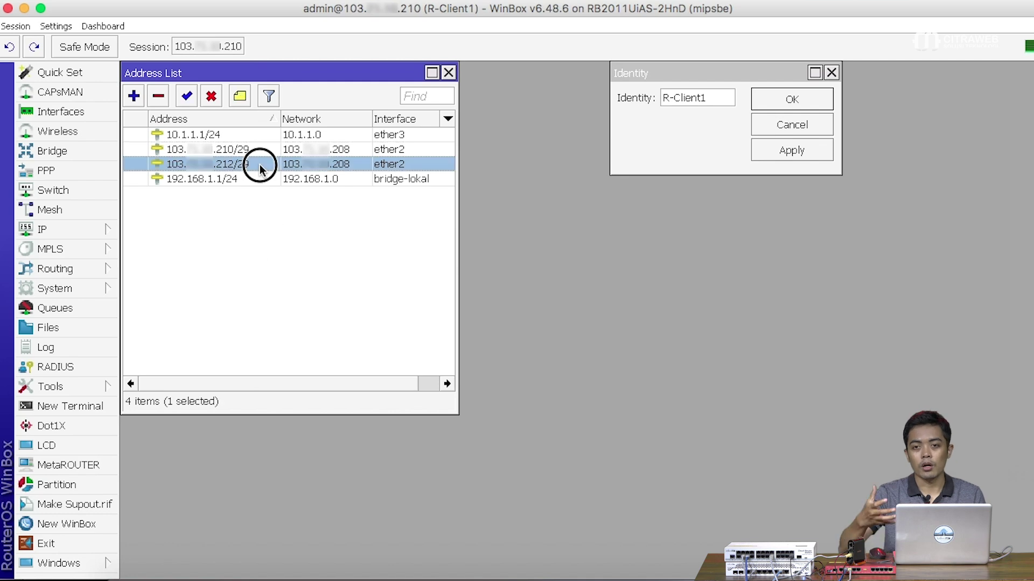
click(240, 302)
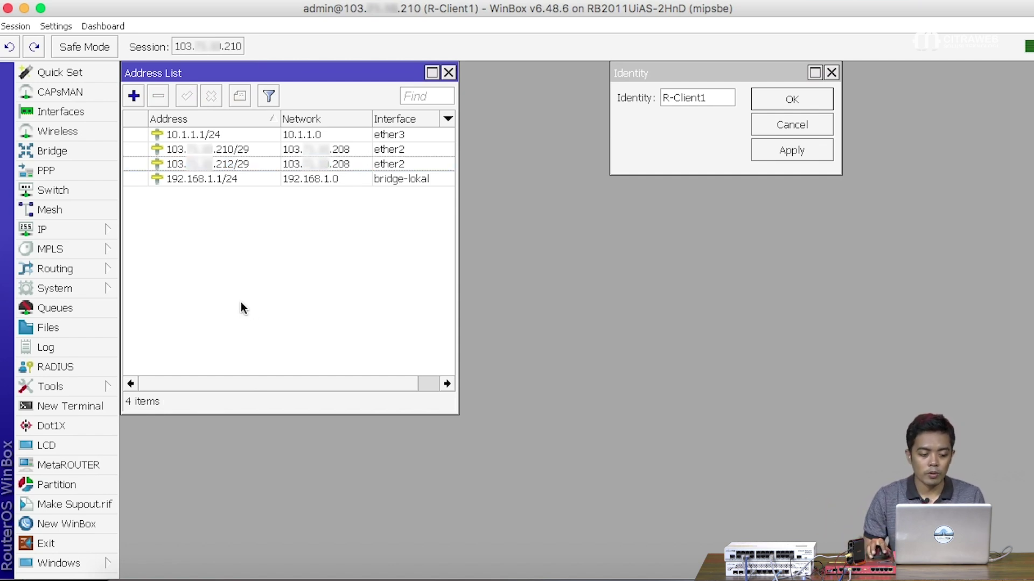
Start a new firewall NAT rule on R-Client1 and set its chain to dstnat.
click(73, 229)
click(157, 254)
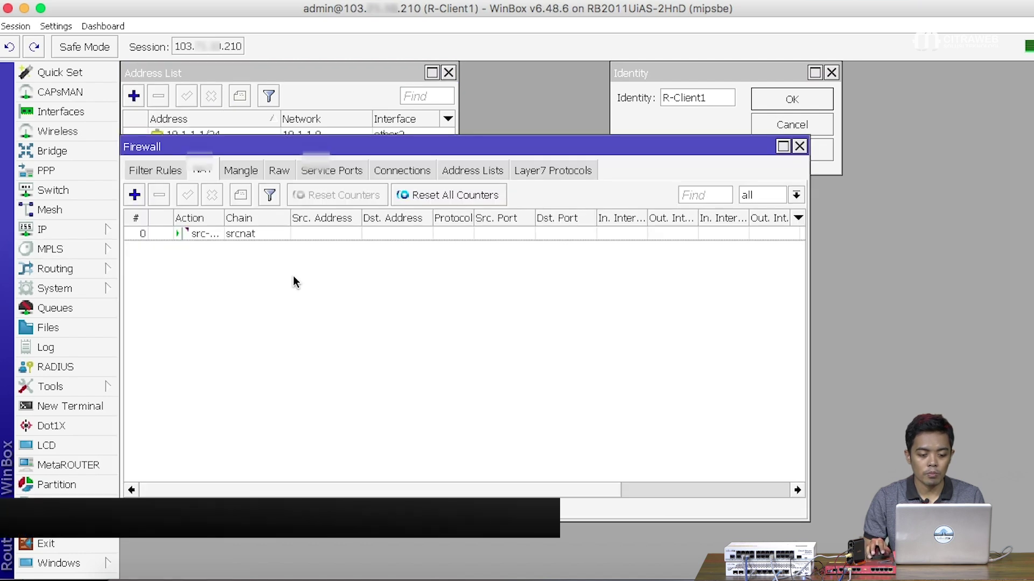
drag(319, 154, 336, 209)
click(154, 250)
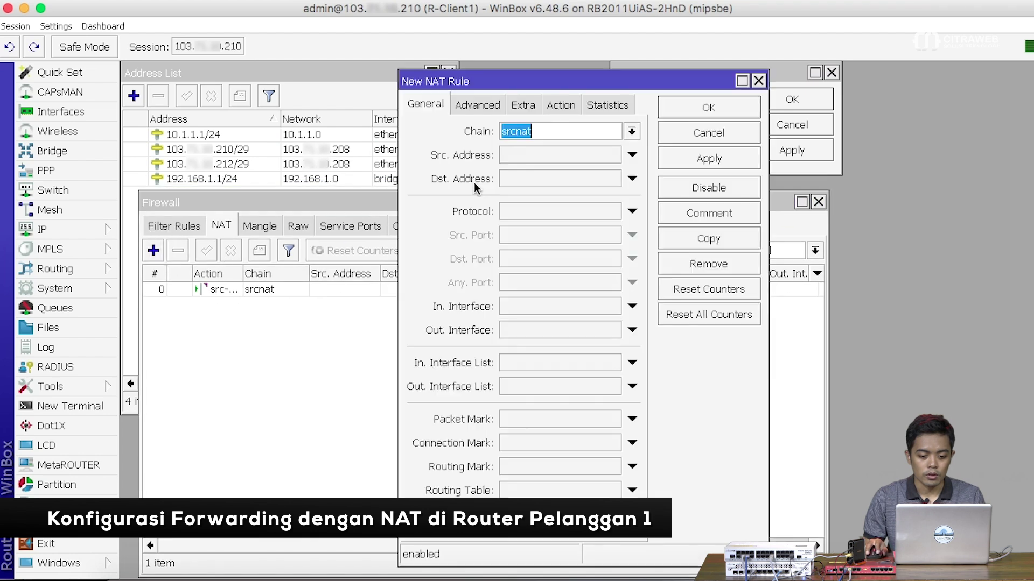
drag(561, 81, 622, 79)
click(693, 130)
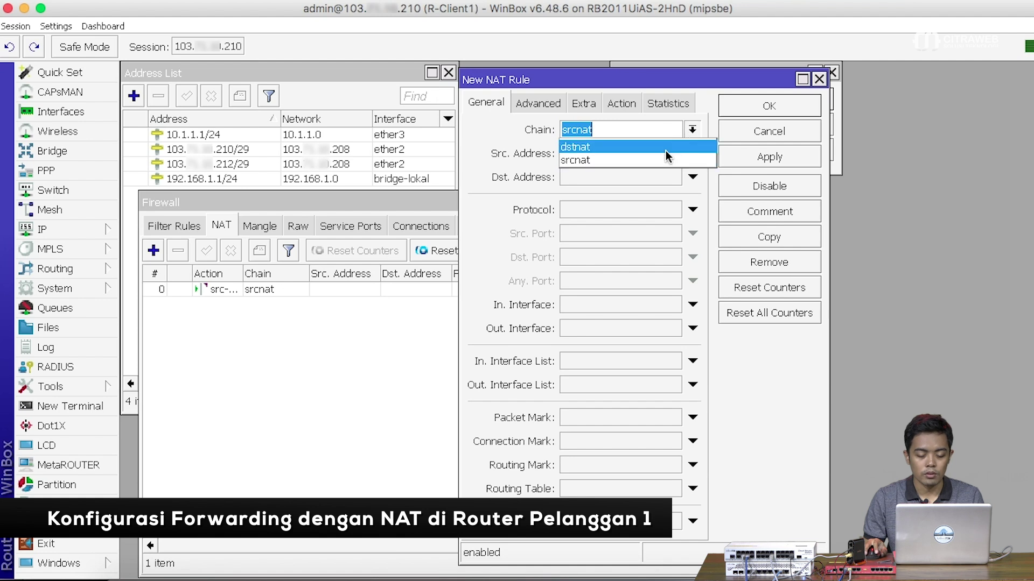
click(666, 153)
Set the NAT rule's destination address to the public IP ending in .212 and its incoming interface to ether2.
click(693, 177)
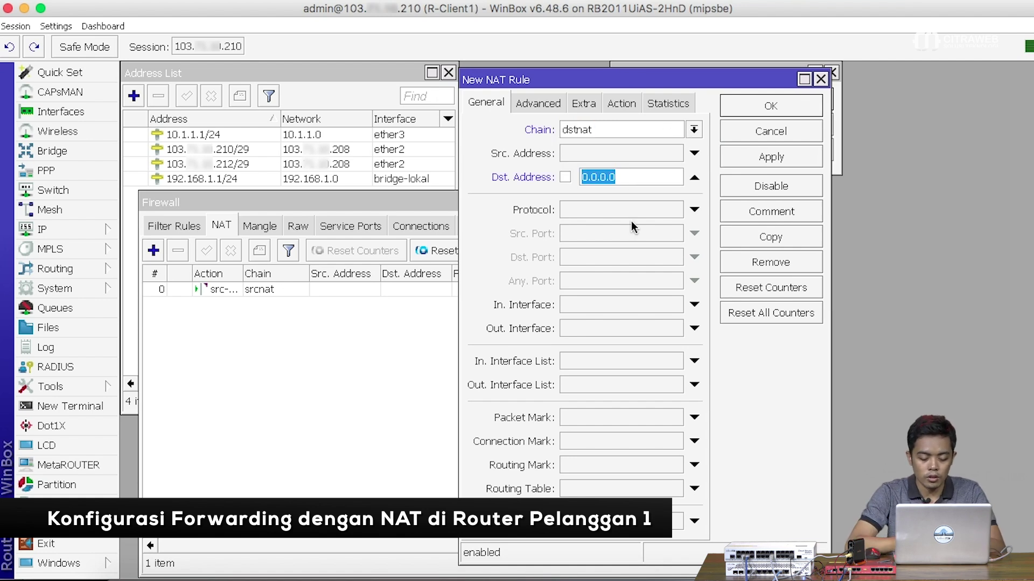
text(103.)
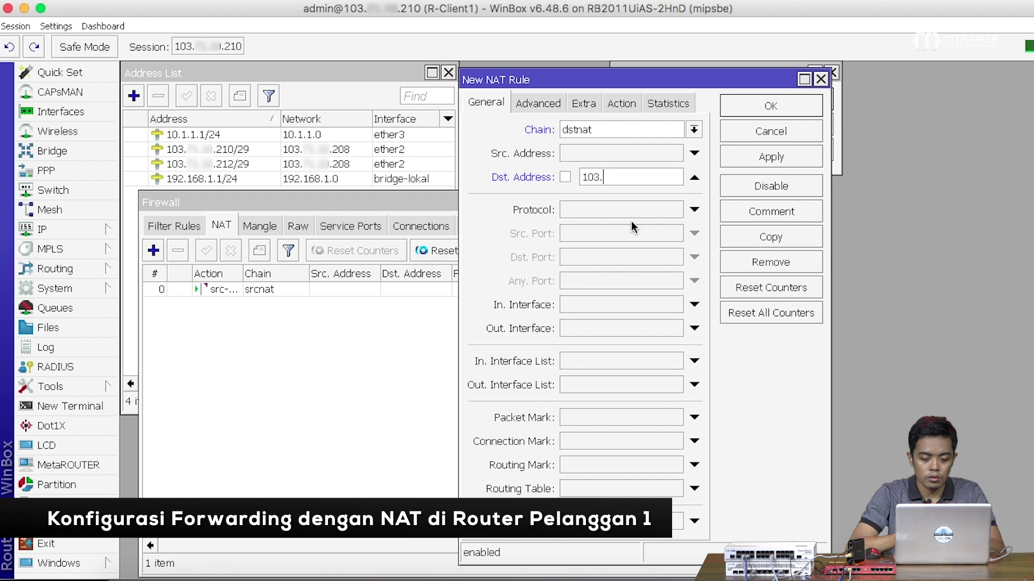
text(12.)
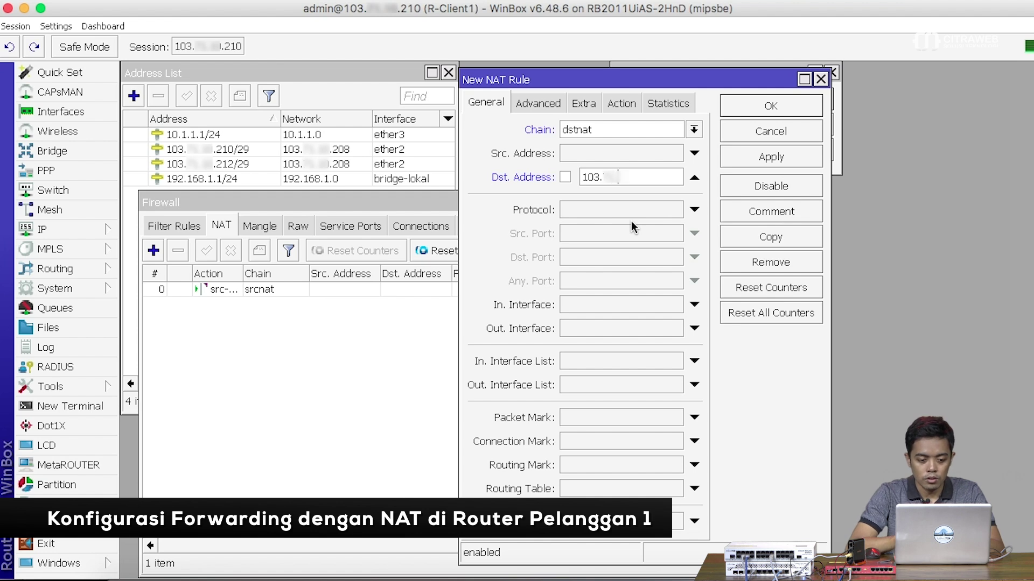
text(45.212)
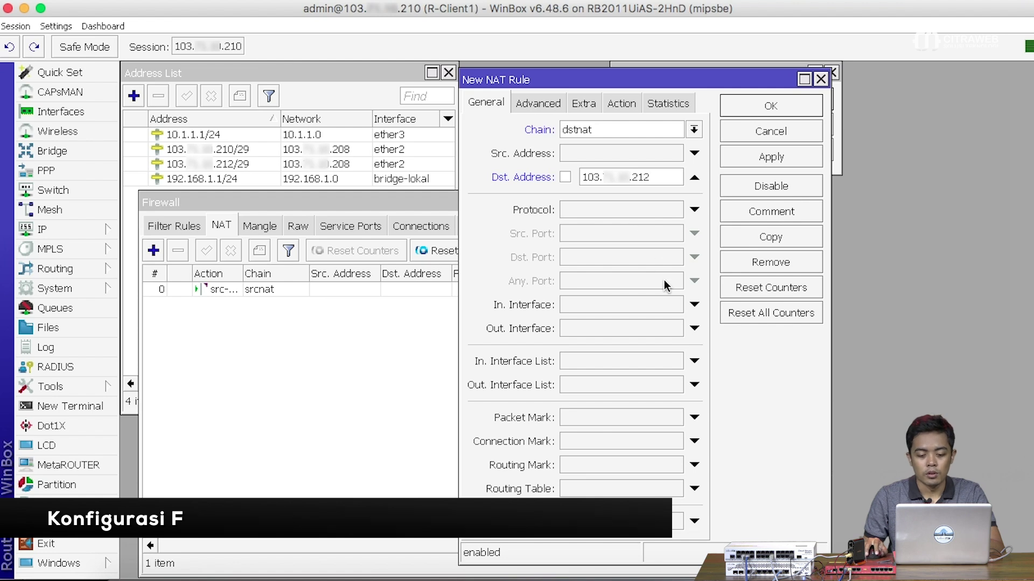
click(616, 304)
click(616, 305)
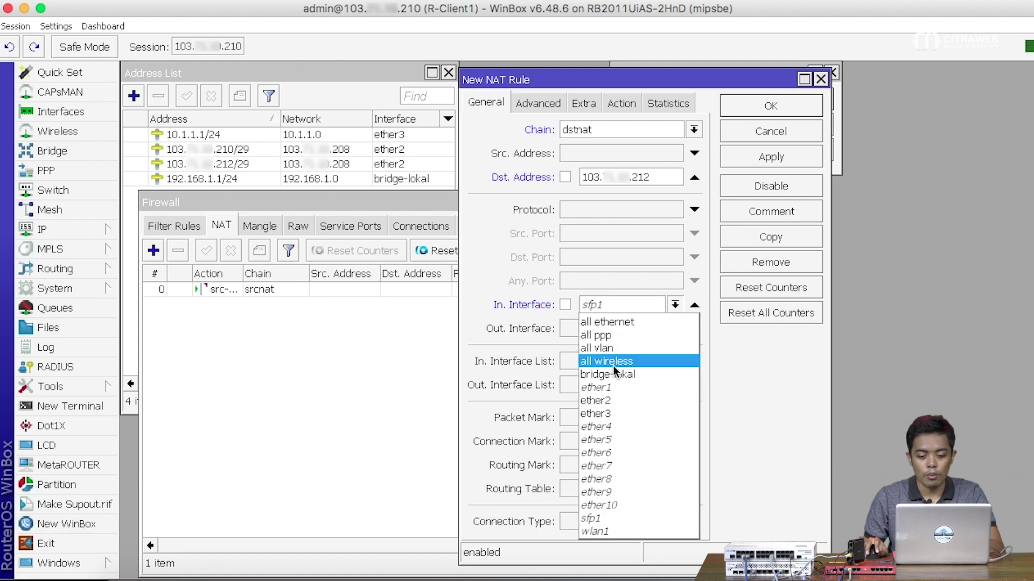
click(615, 400)
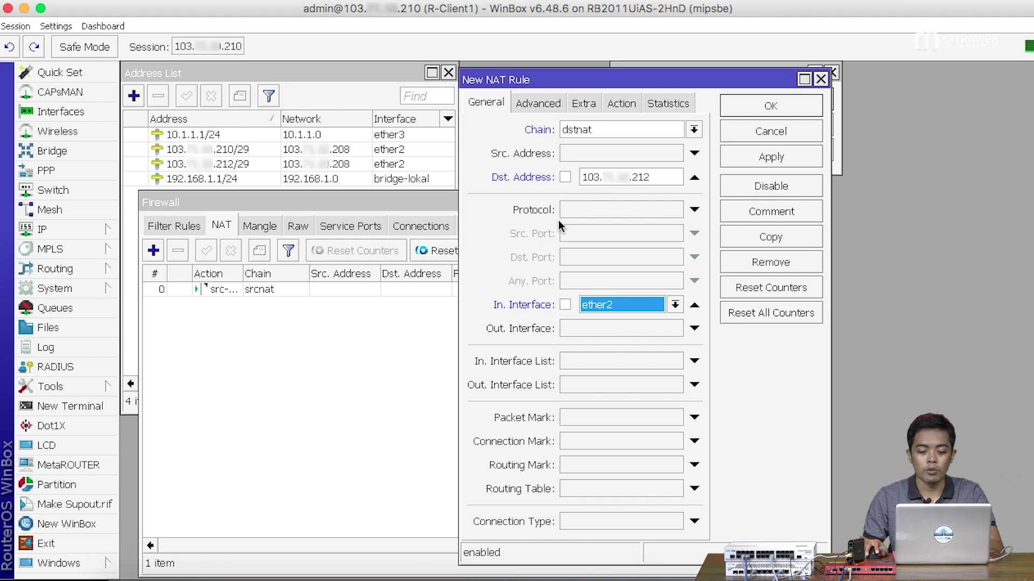
Set the rule's action to dst-nat towards R-Client2's address 10.1.1.2, save it and close the firewall and identity windows.
click(620, 104)
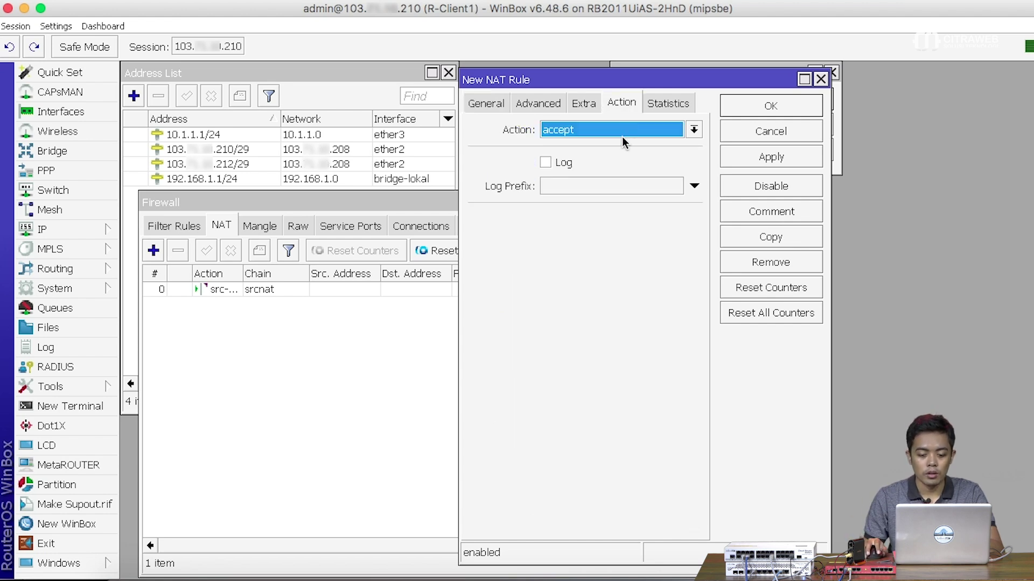
click(617, 130)
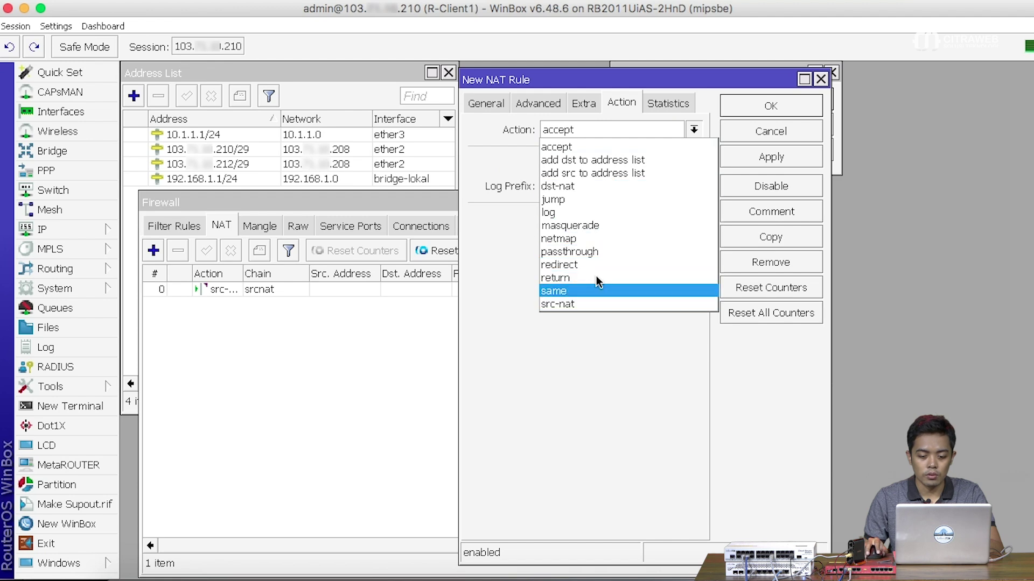
click(603, 187)
click(603, 221)
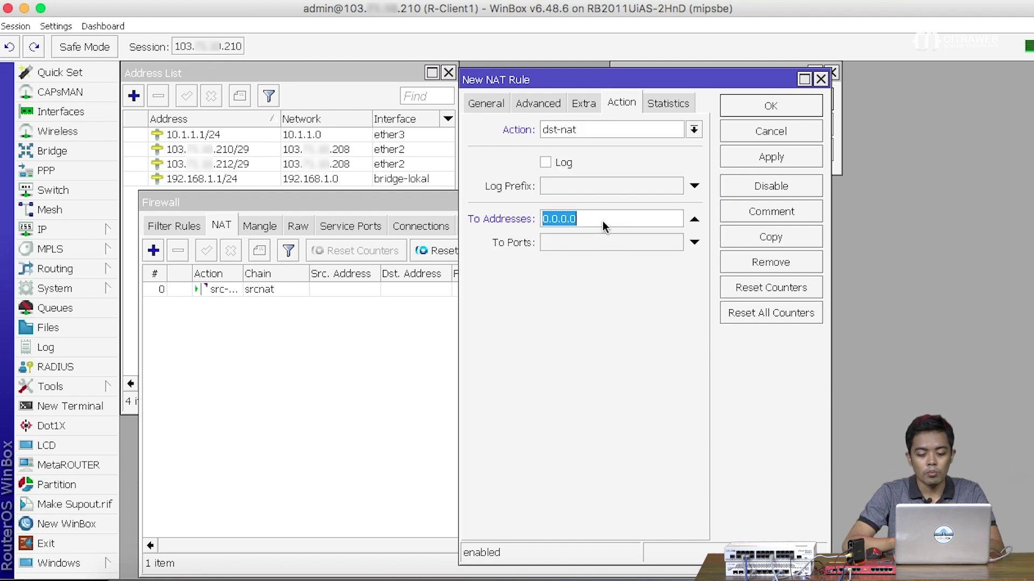
text(10.1.1.)
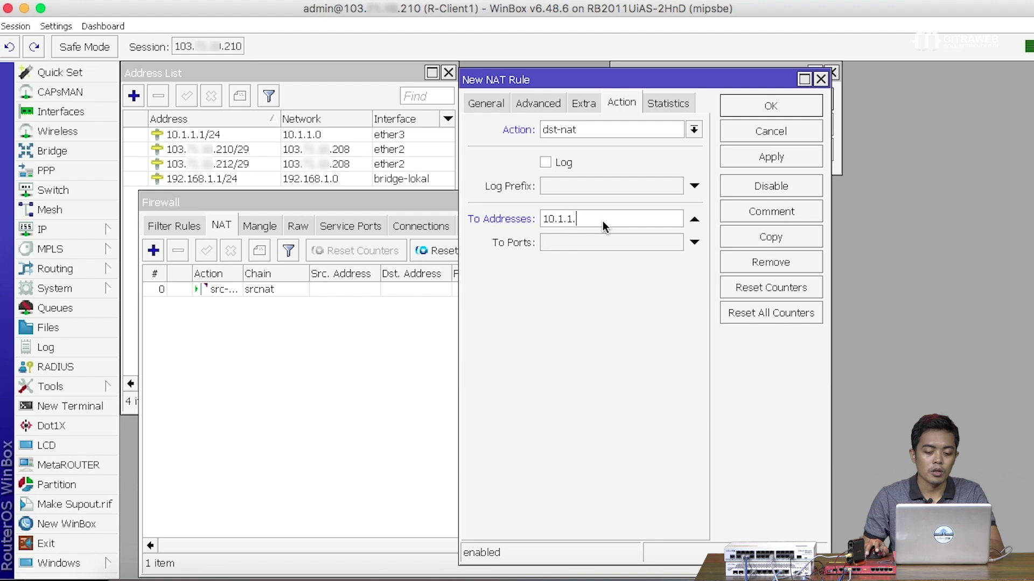
click(731, 163)
click(748, 107)
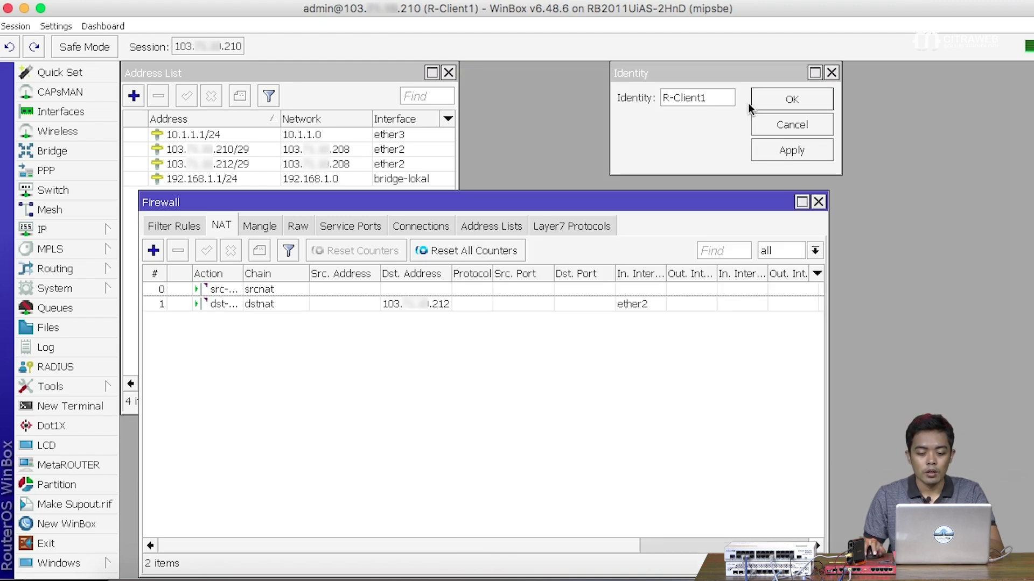
click(817, 202)
click(781, 100)
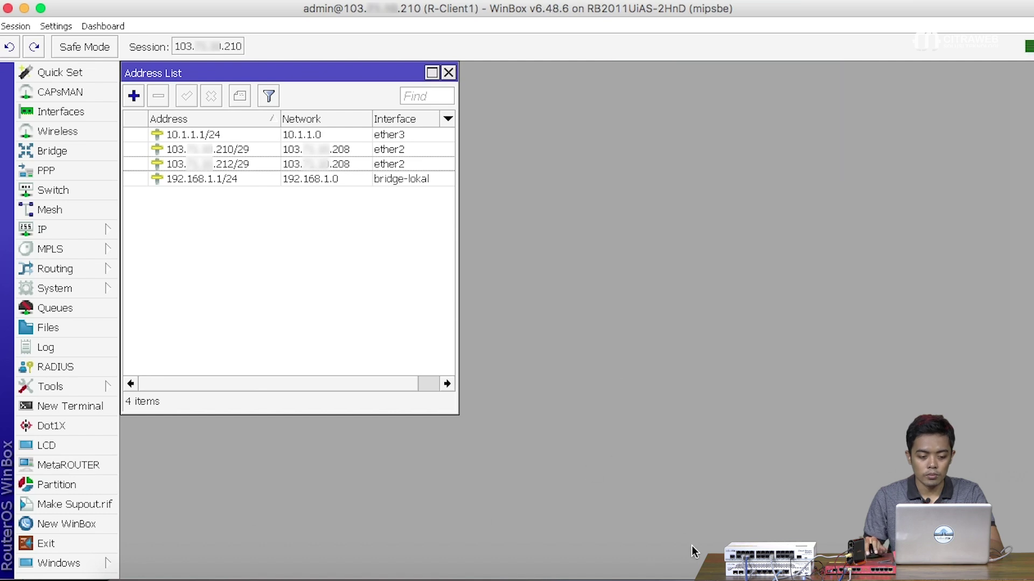
Check the address list in the R-Client2 session opened by MAC address, and return to the R-Client1 session.
mouse_move(700, 579)
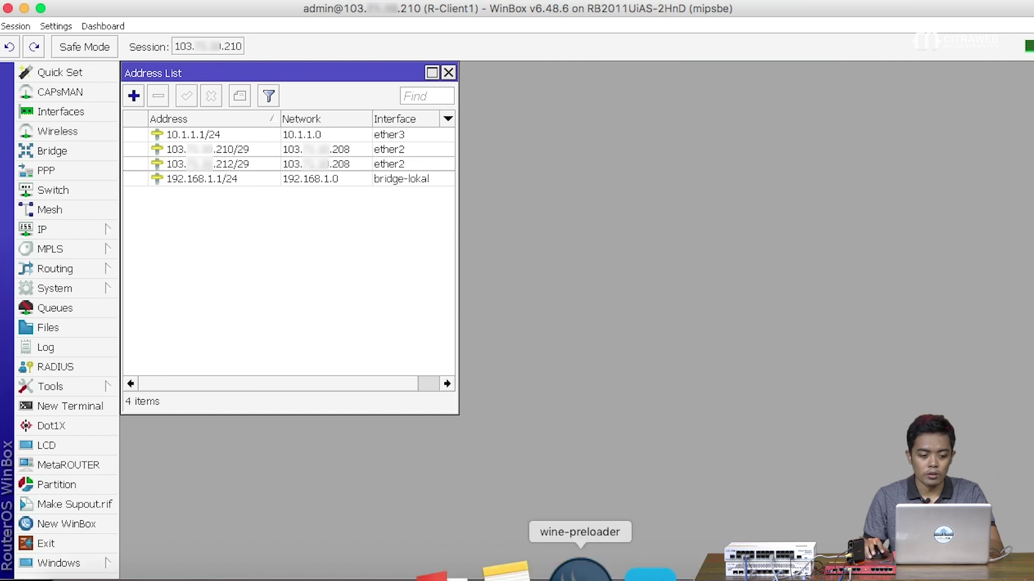
click(697, 572)
click(7, 26)
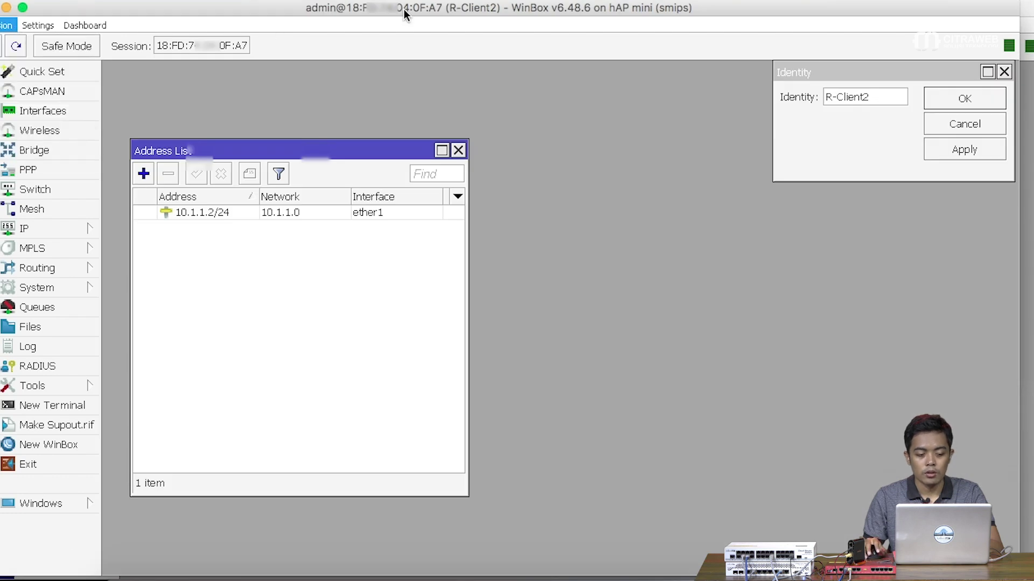
drag(406, 9, 425, 10)
key(super+grave)
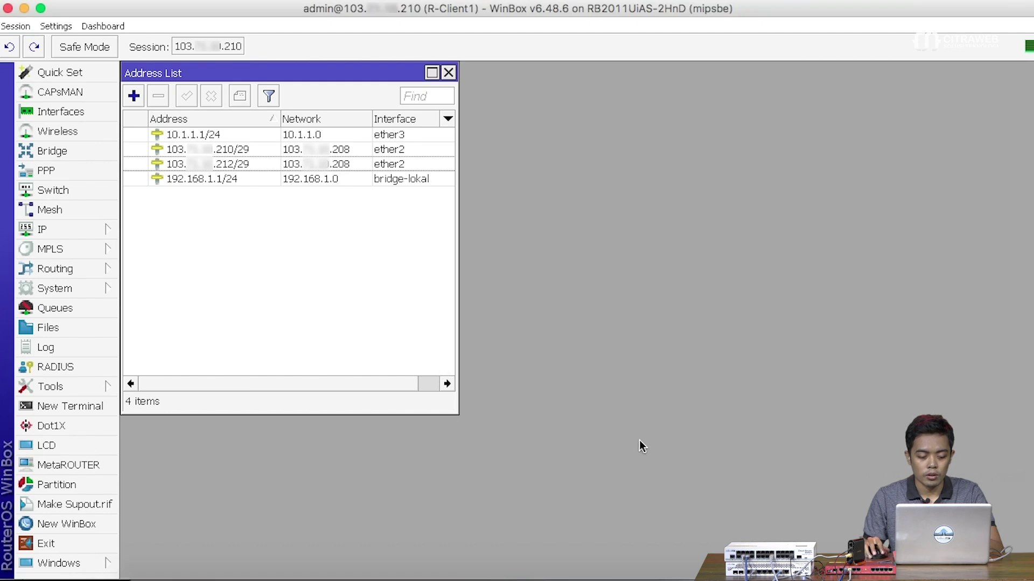
Open a new WinBox connection to the public address ending in .212.
click(82, 525)
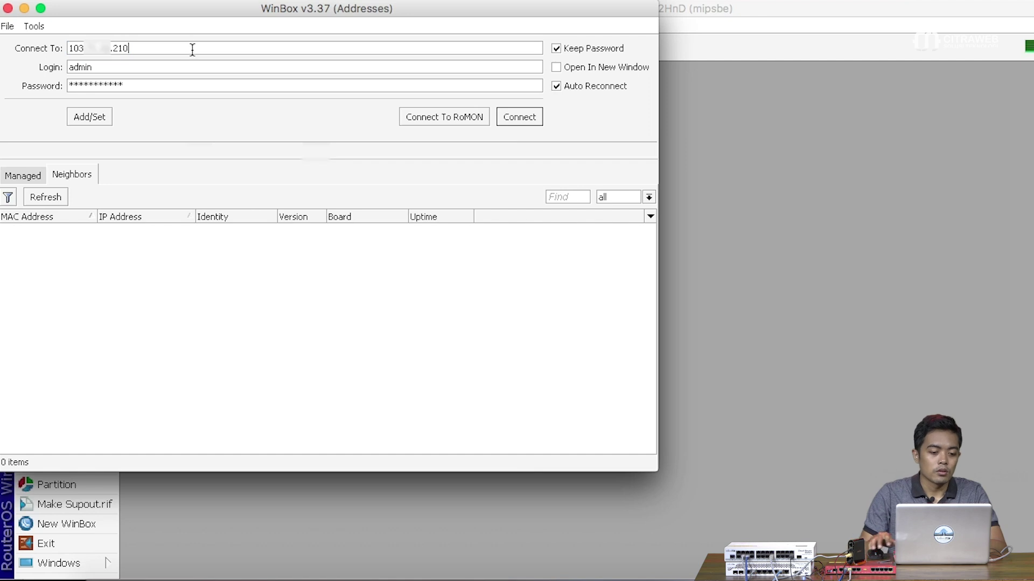
key(BackSpace)
text(2)
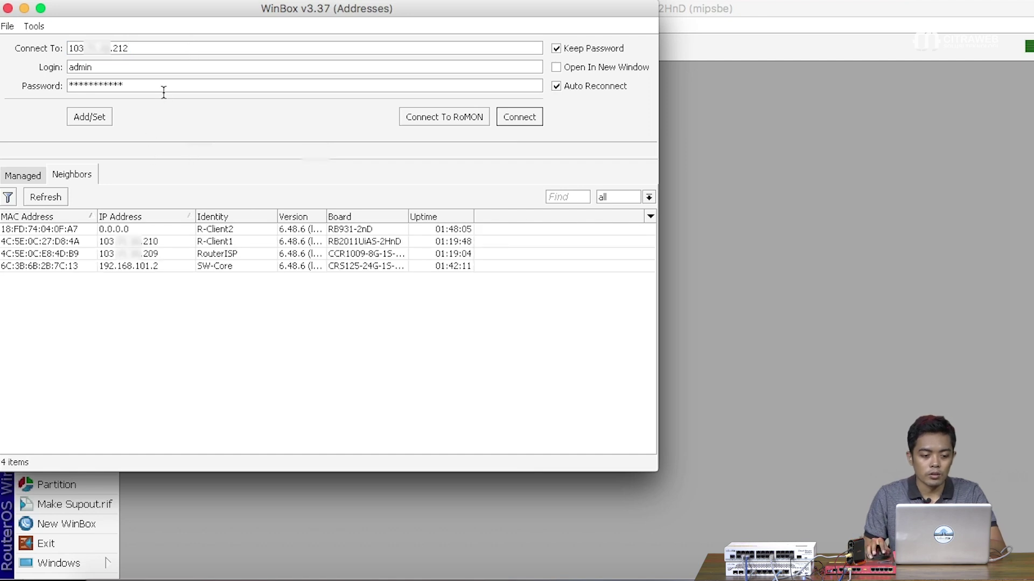
click(538, 114)
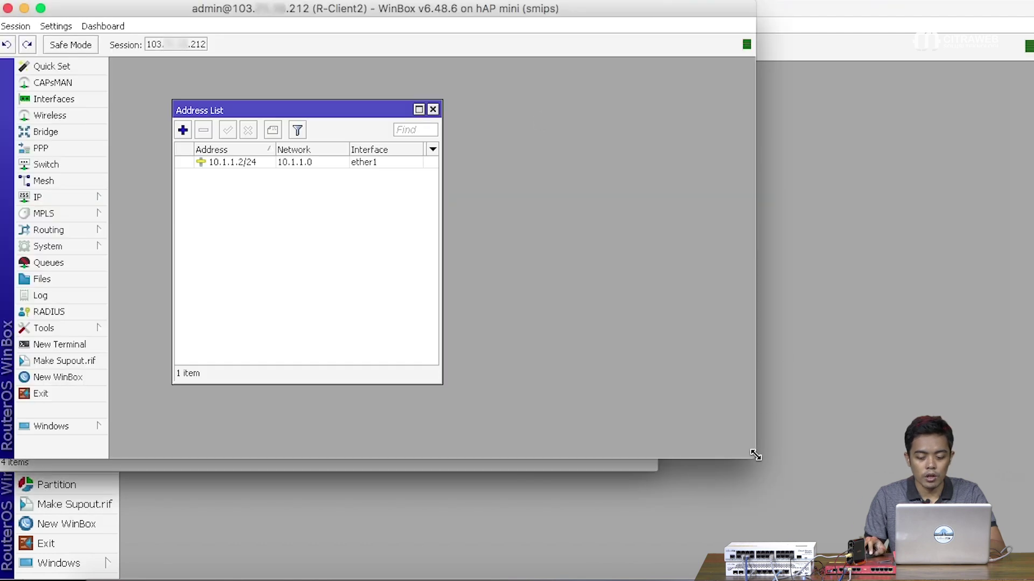
Enlarge the new R-Client2 session window and zoom its interface in.
click(40, 8)
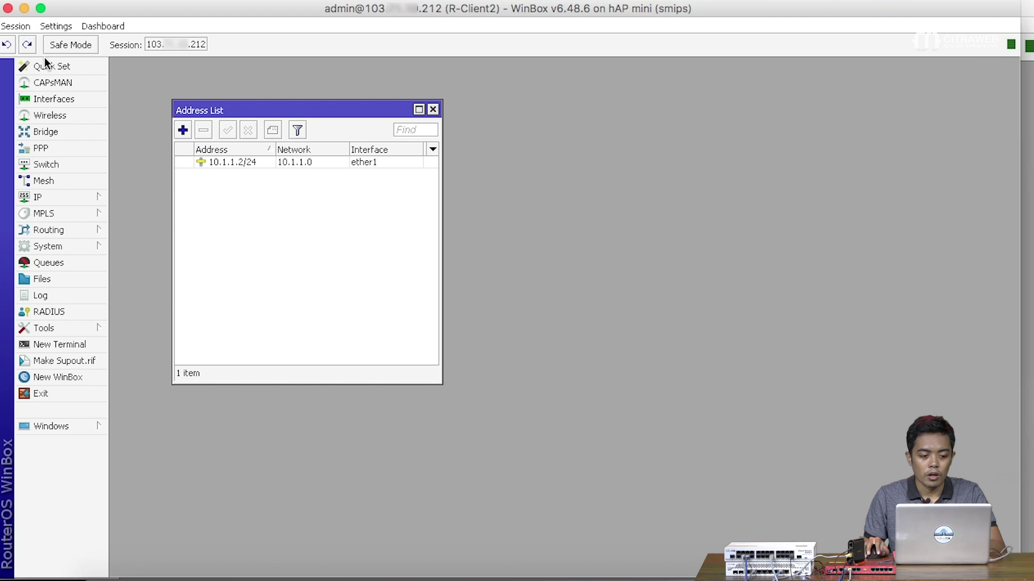
click(56, 26)
click(76, 77)
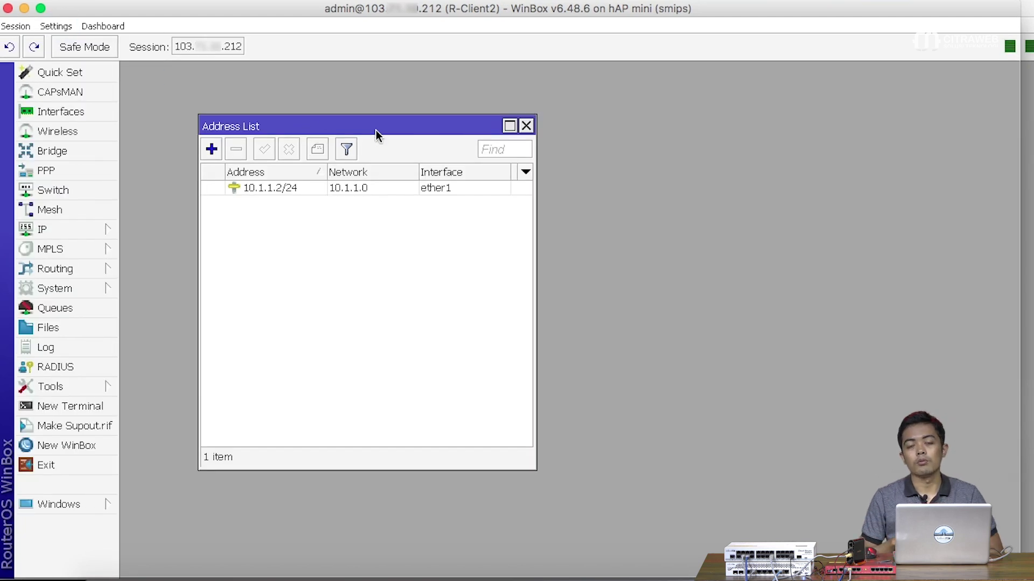